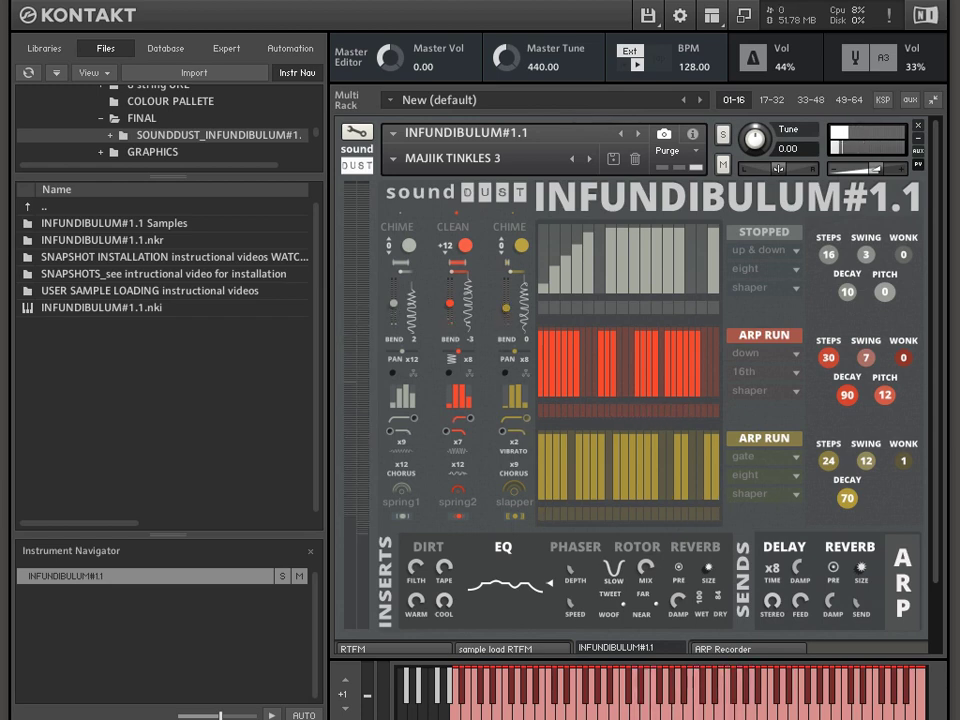
- Assign USER 1 SAMPLES 1 as the first layer's sound source and open the instrument for editing with its Mapping Editor shown
click(400, 230)
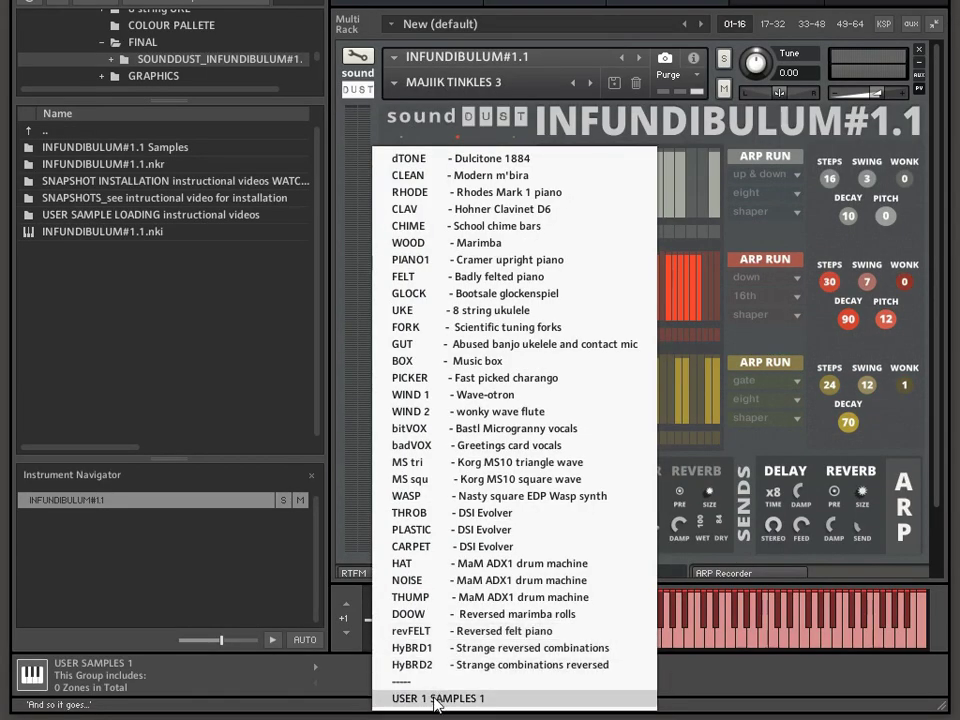
click(436, 699)
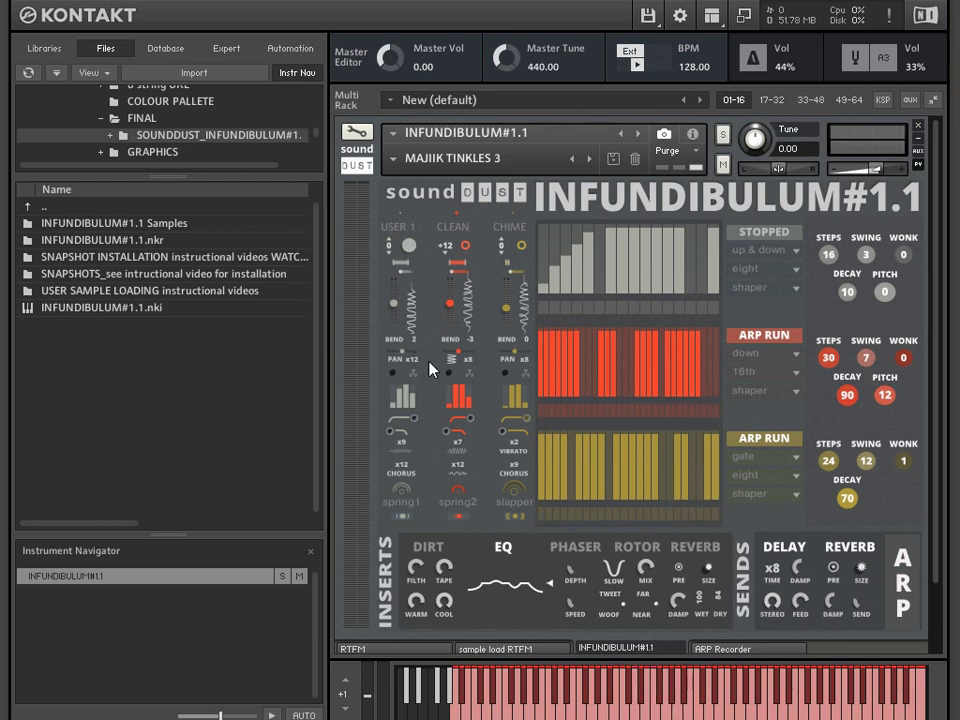
click(356, 134)
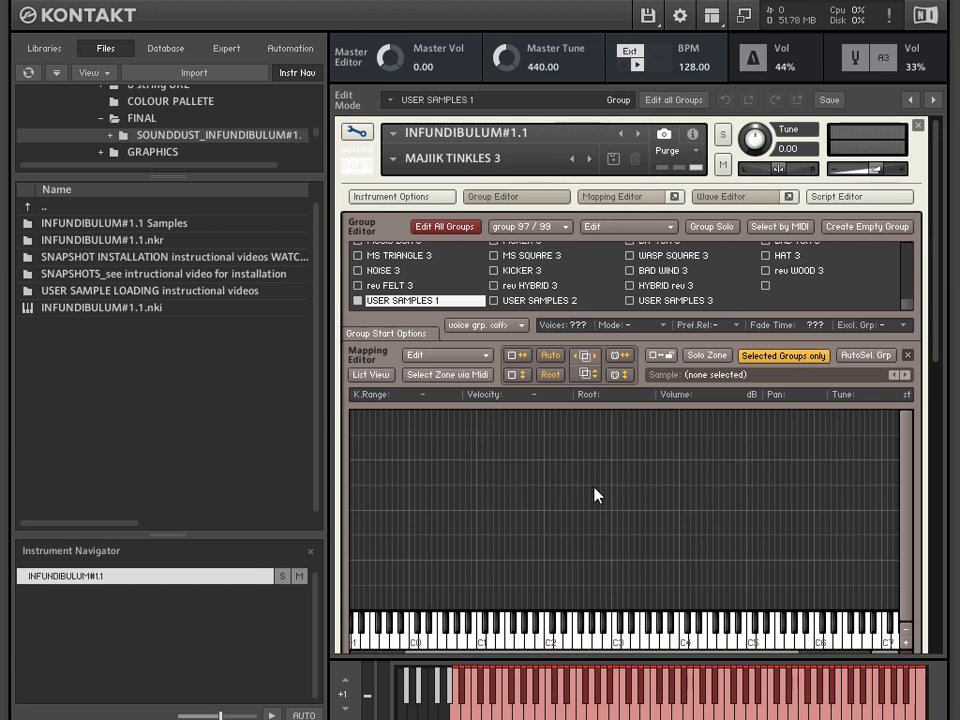
click(607, 198)
click(619, 199)
- Show the instrument's group list and select only the USER SAMPLES 1 group for editing
click(226, 50)
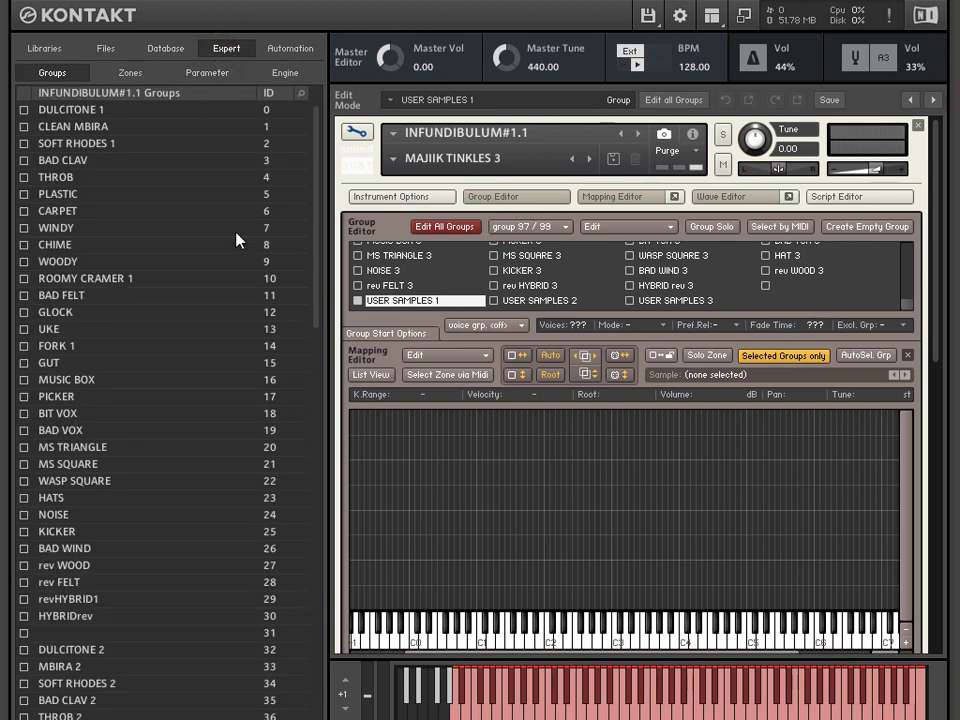
drag(320, 225, 318, 630)
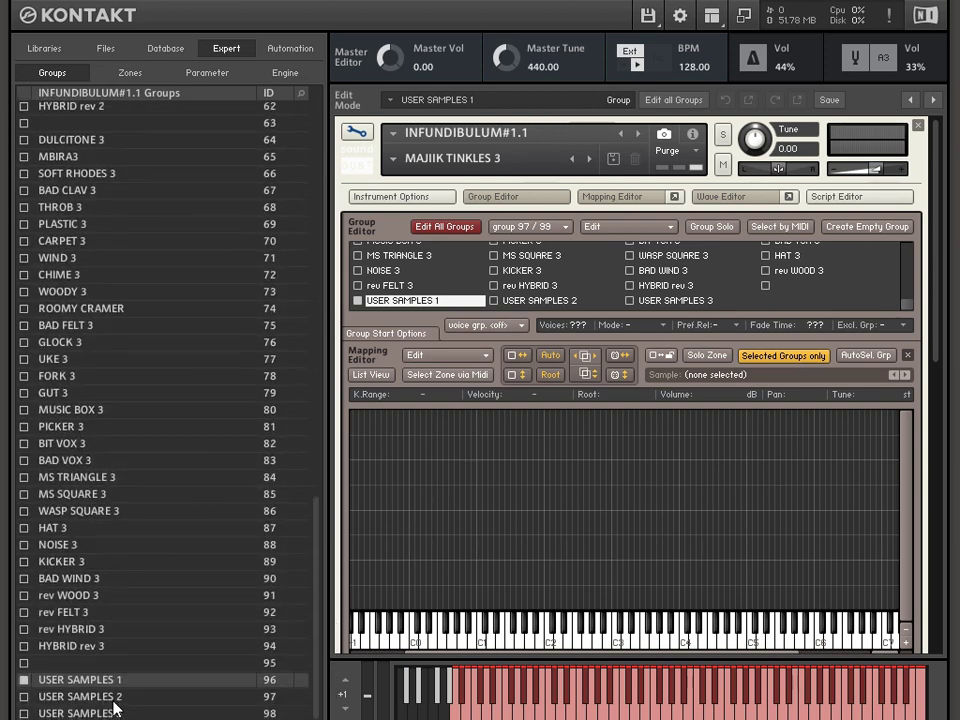
click(58, 698)
click(56, 712)
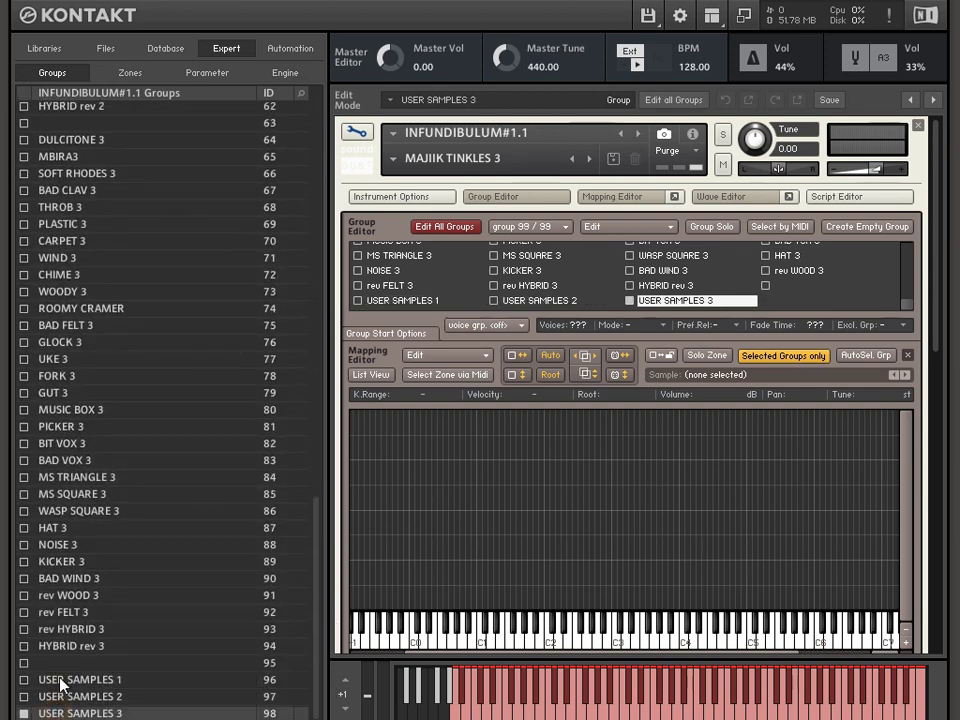
click(60, 681)
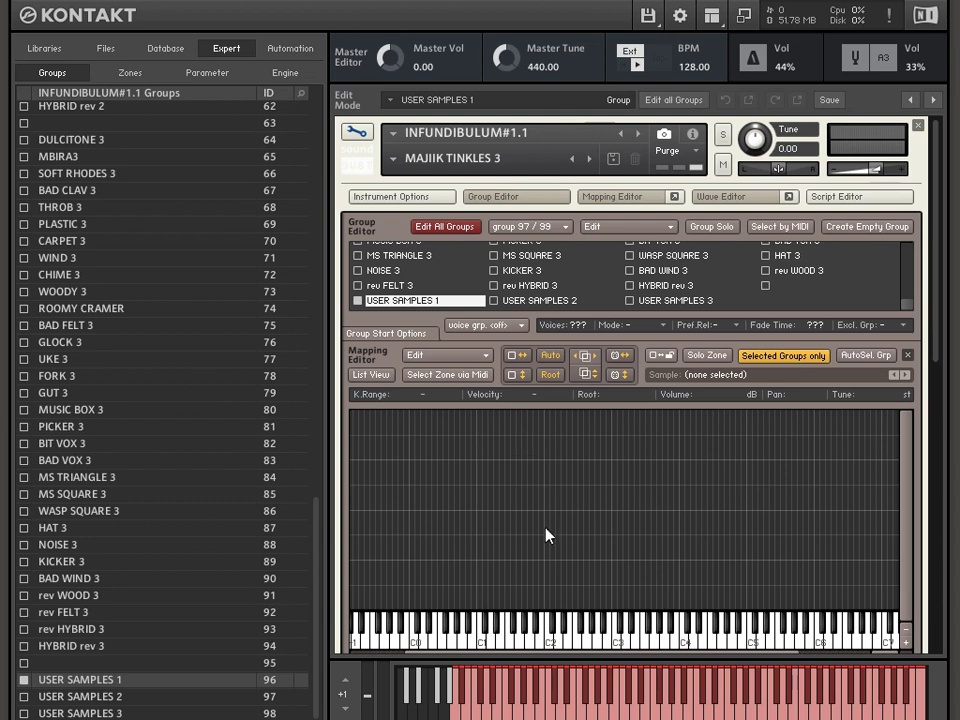
click(62, 646)
click(72, 681)
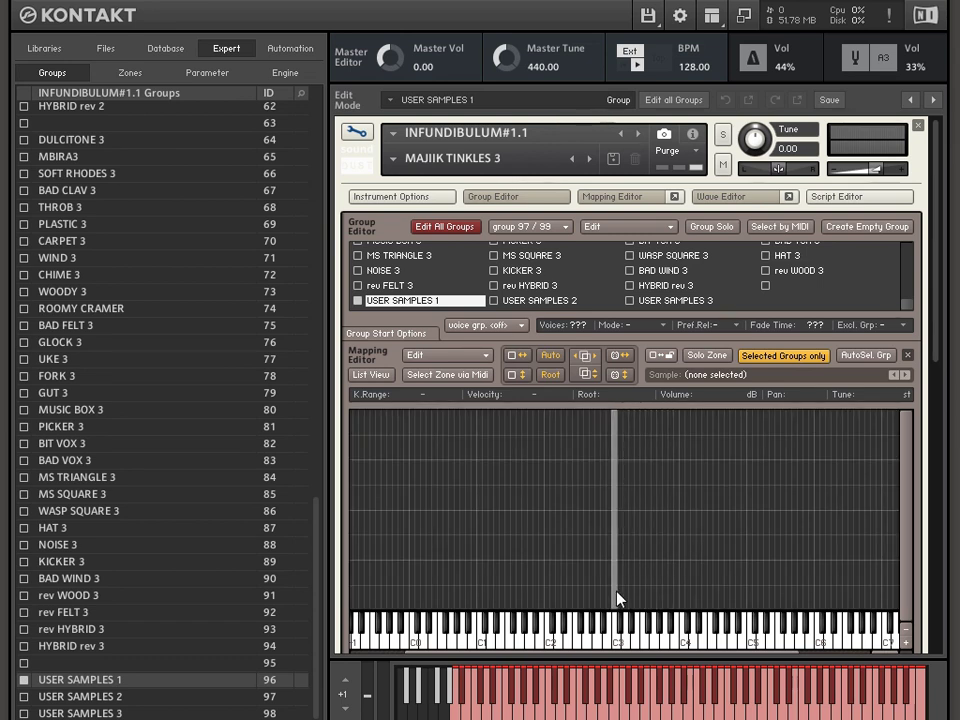
- Map 03-NEON-01.wav with root key C3 across the range A-1 to C6 and set the zone volume to -0.80 dB
drag(620, 610, 621, 603)
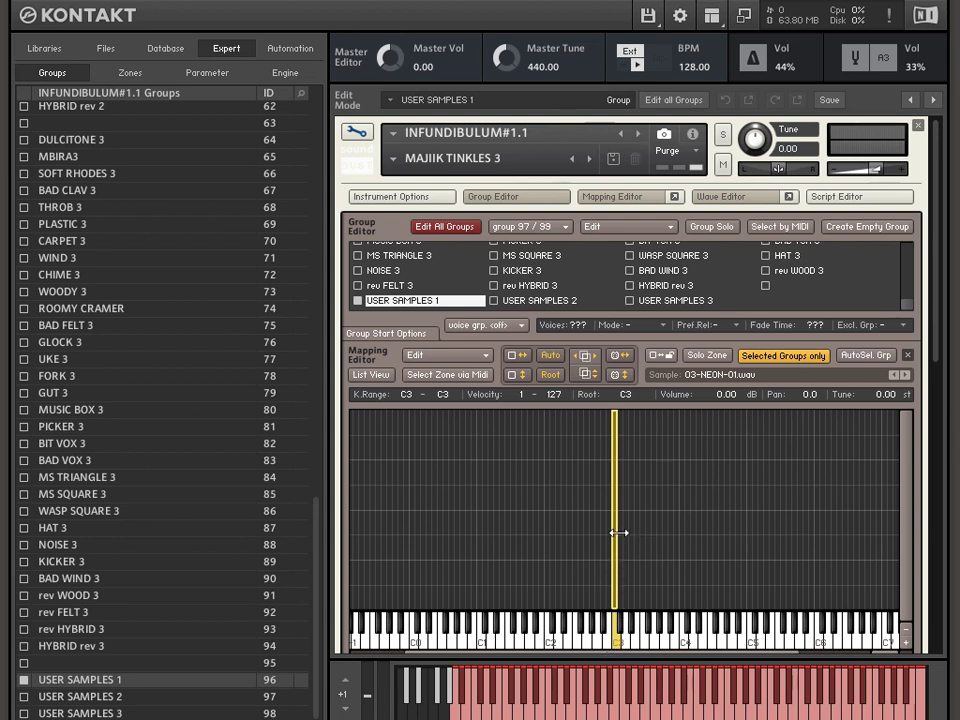
drag(618, 532, 821, 540)
drag(613, 557, 392, 559)
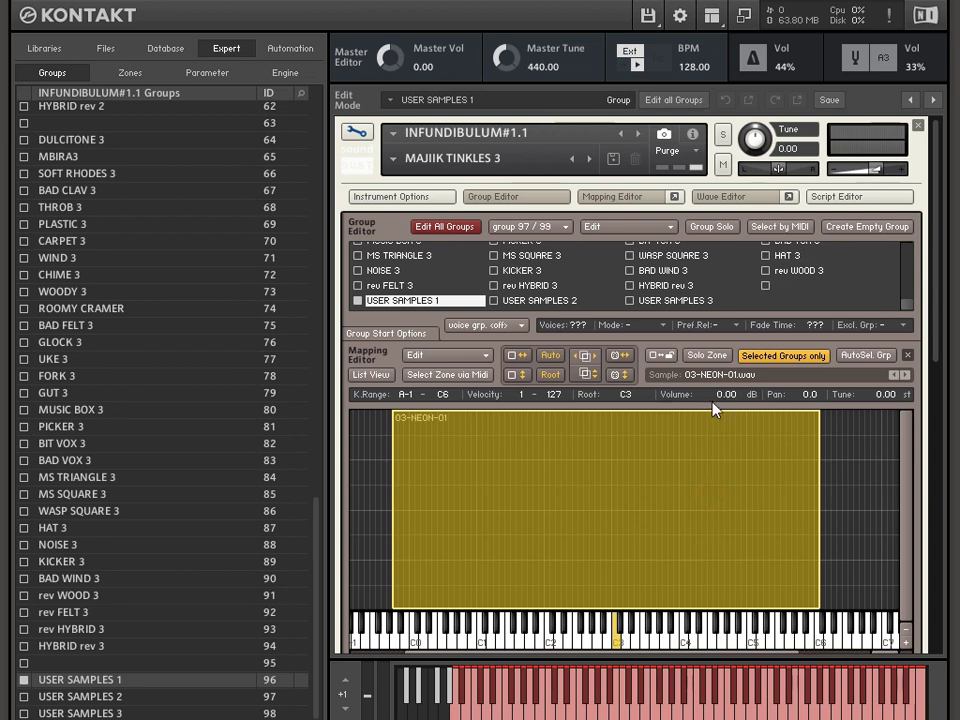
drag(724, 396, 718, 503)
- Open the 03-NEON-01 zone in the Wave Editor and move the sample start past the silence to about 109312
double_click(585, 506)
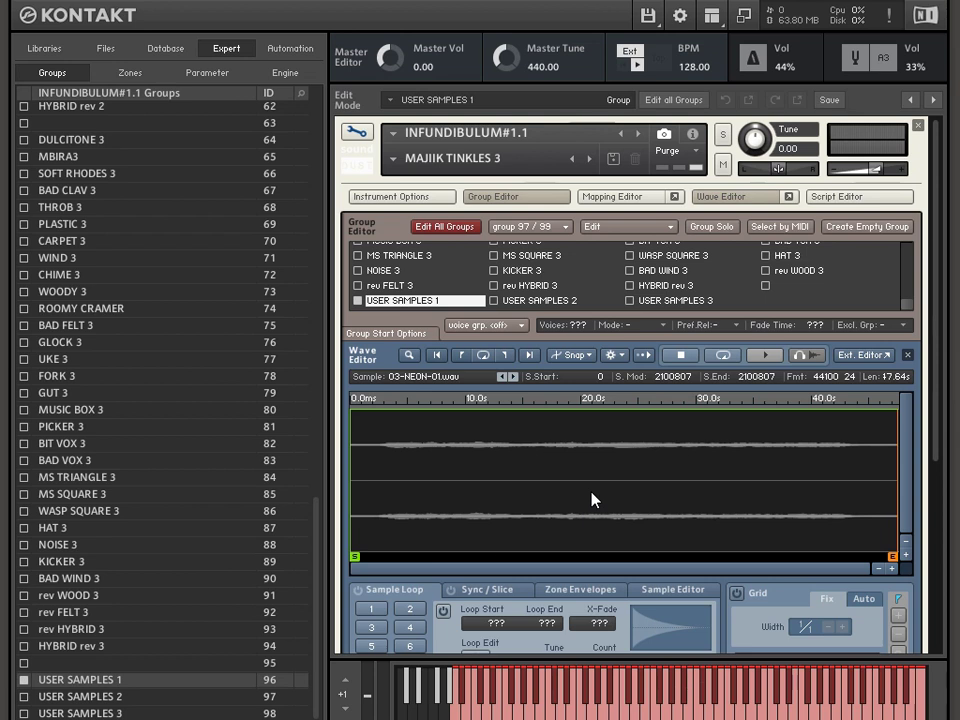
click(893, 570)
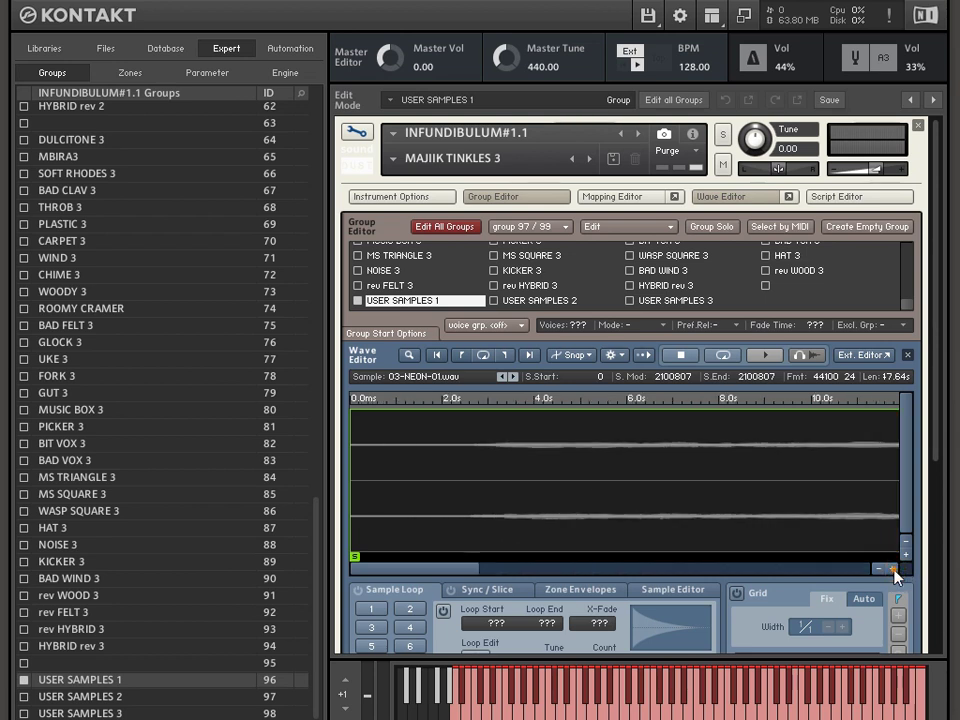
click(879, 569)
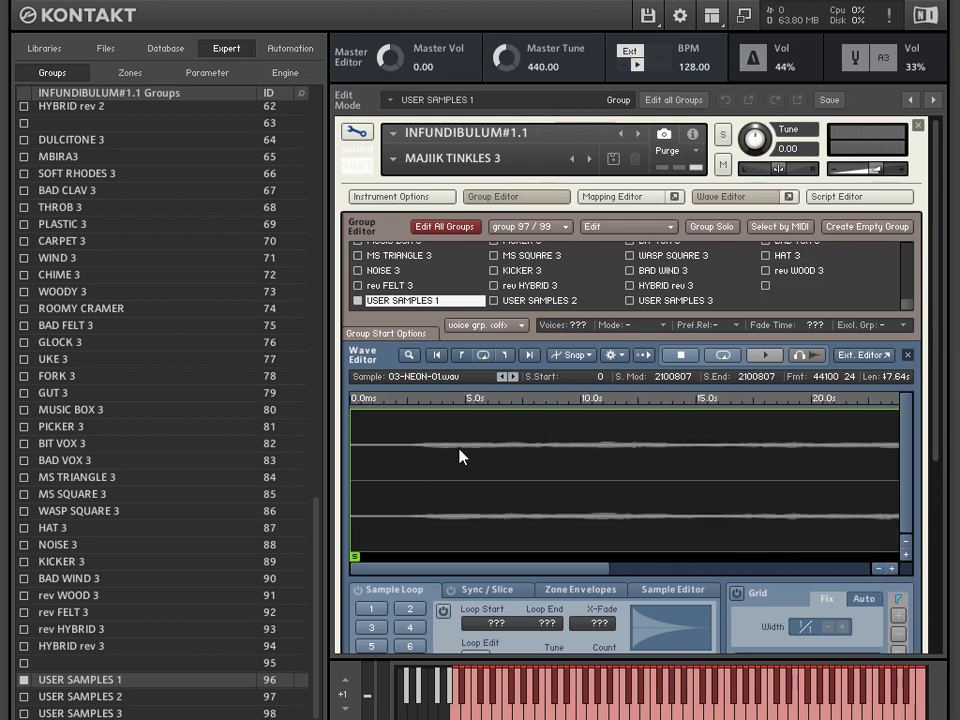
click(879, 569)
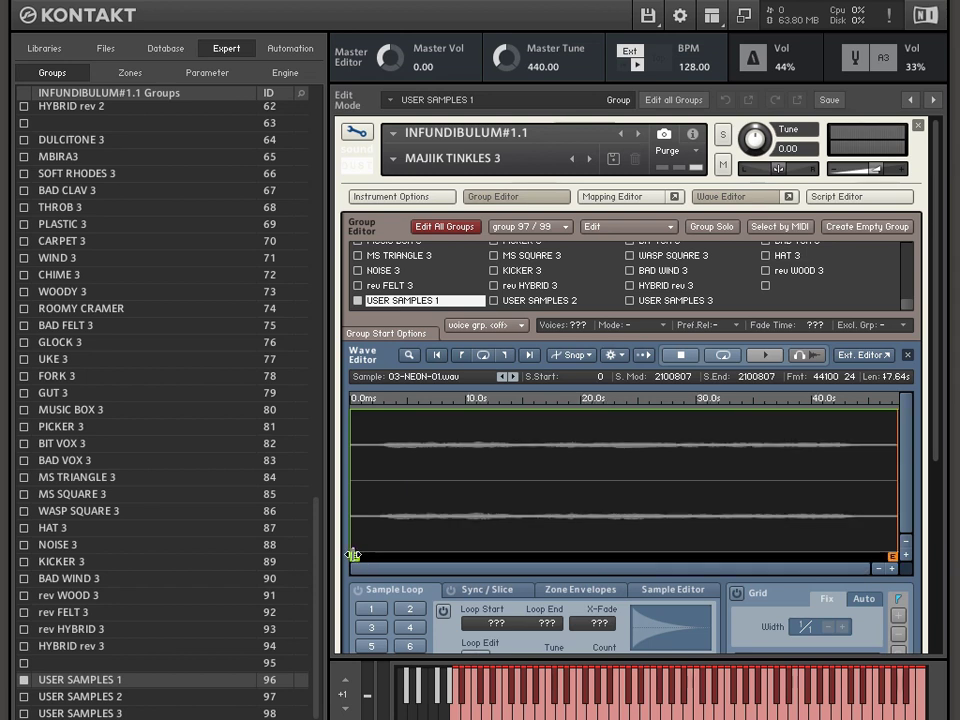
click(891, 569)
drag(357, 555, 411, 550)
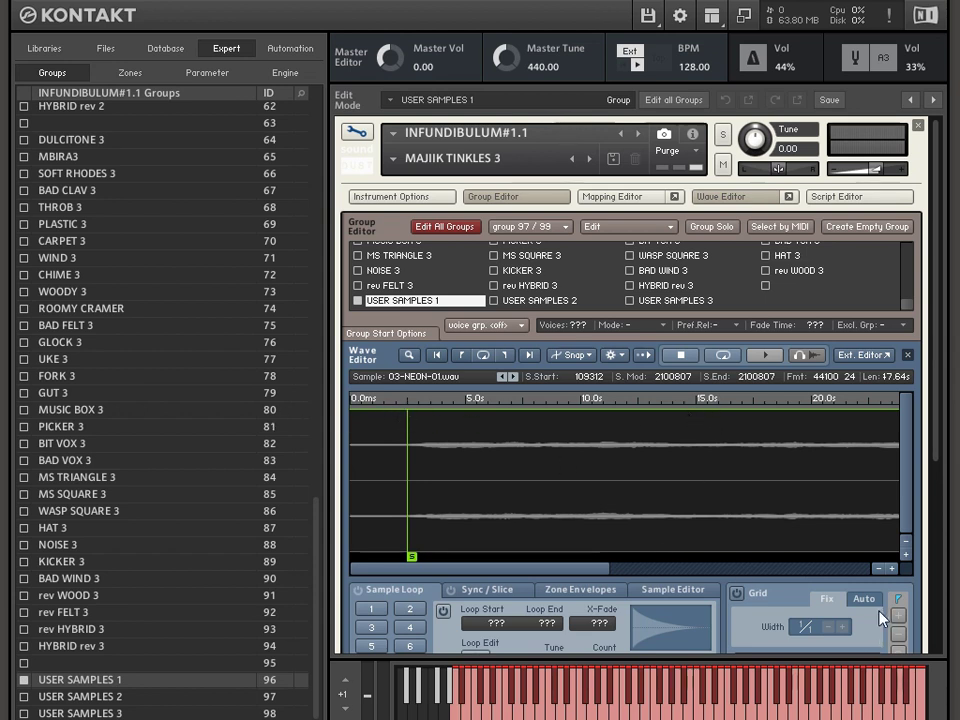
click(879, 567)
click(879, 567)
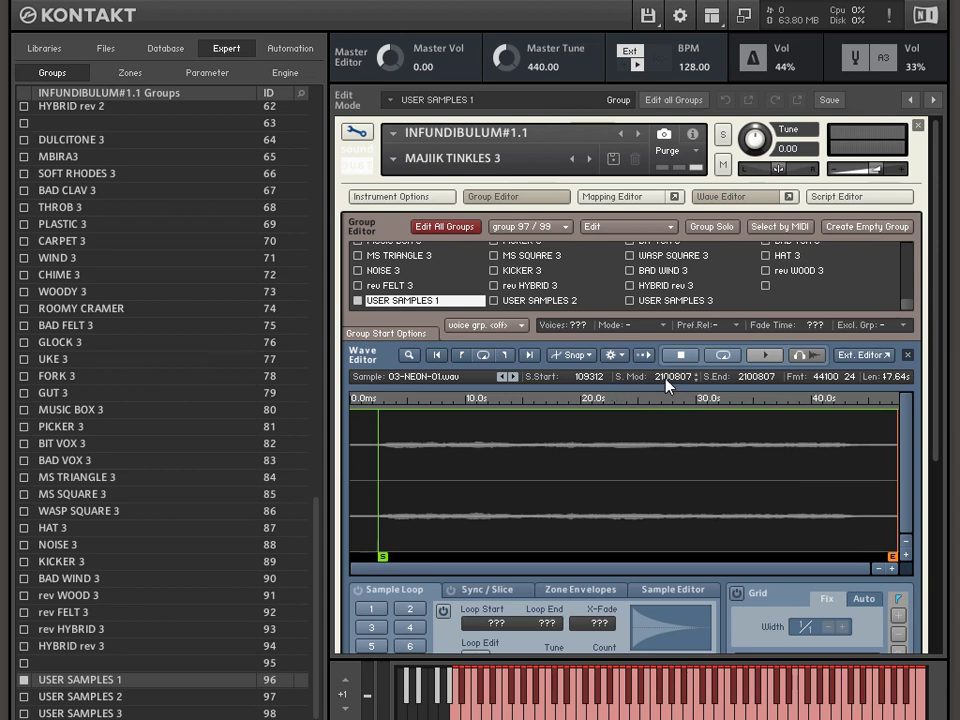
- Set the sample start modulation range to about 869734 and move the sample end in to about 1971747
drag(660, 387, 615, 499)
mouse_move(662, 420)
mouse_down()
mouse_move(659, 457)
mouse_move(665, 445)
mouse_up()
mouse_move(676, 403)
mouse_down()
mouse_move(680, 395)
mouse_move(681, 403)
mouse_up()
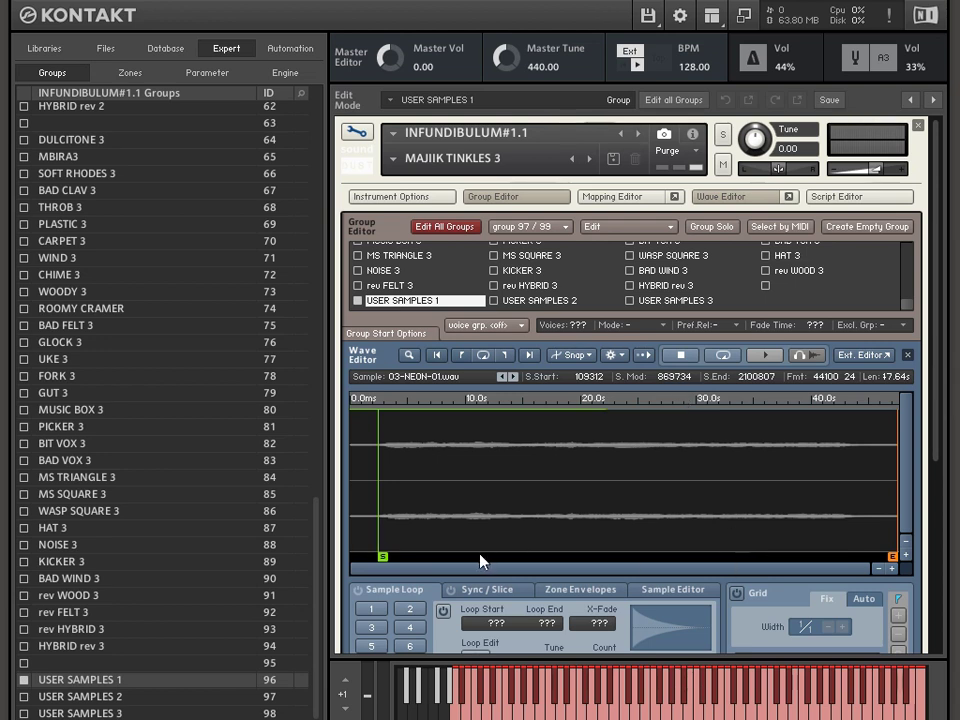
drag(893, 553, 858, 553)
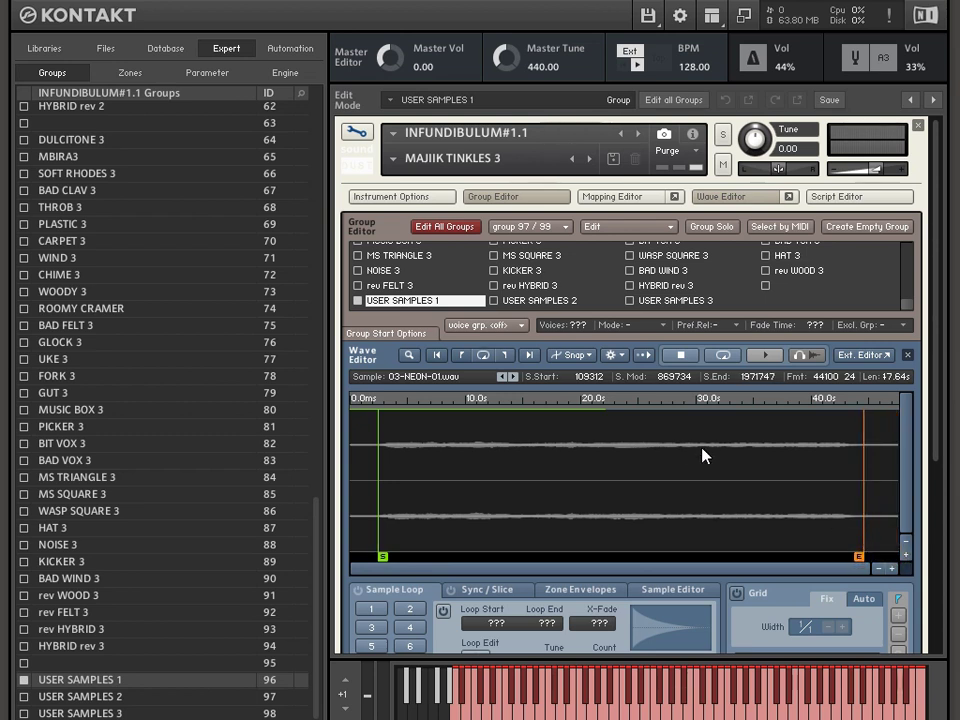
- Enable sample loop 1 and set it to run from about 186420 to about 236607
click(373, 610)
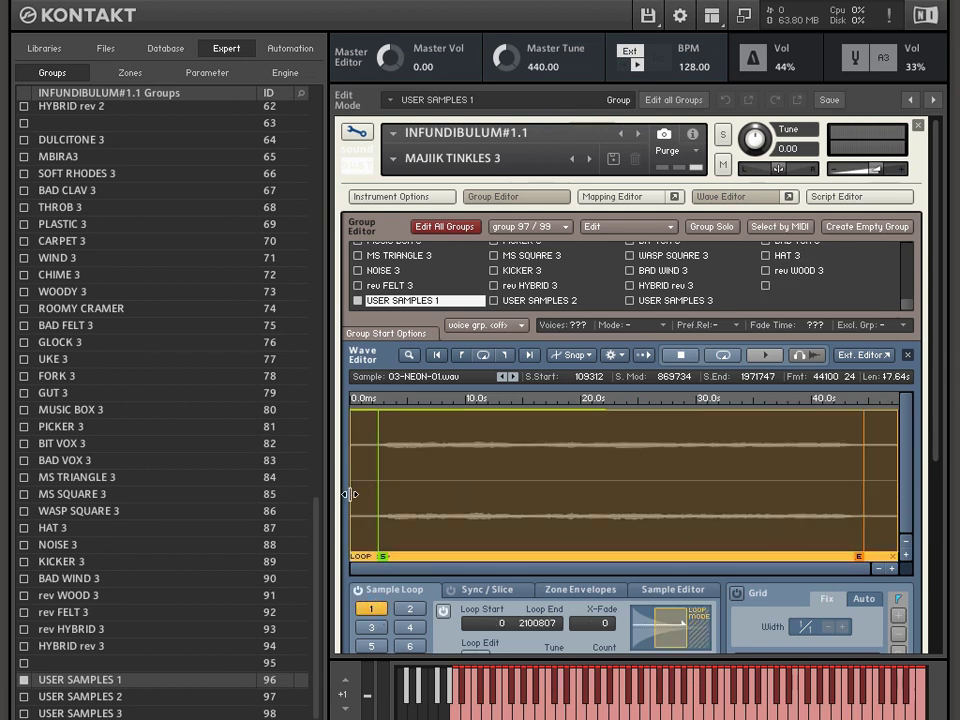
drag(350, 494, 398, 489)
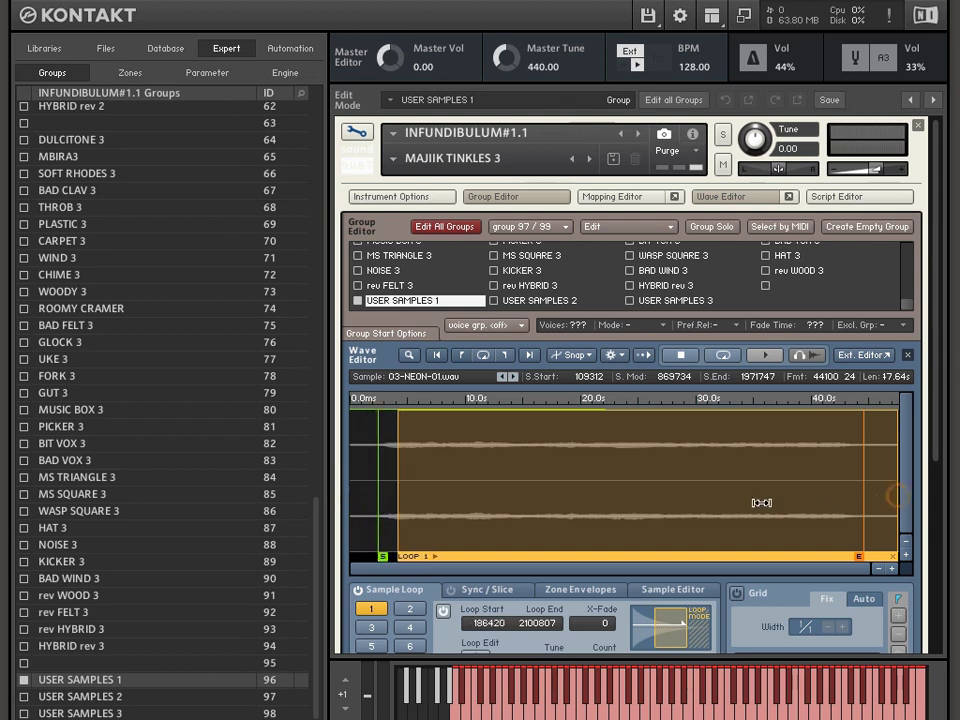
mouse_move(862, 500)
mouse_down()
mouse_move(784, 489)
mouse_move(410, 484)
mouse_up()
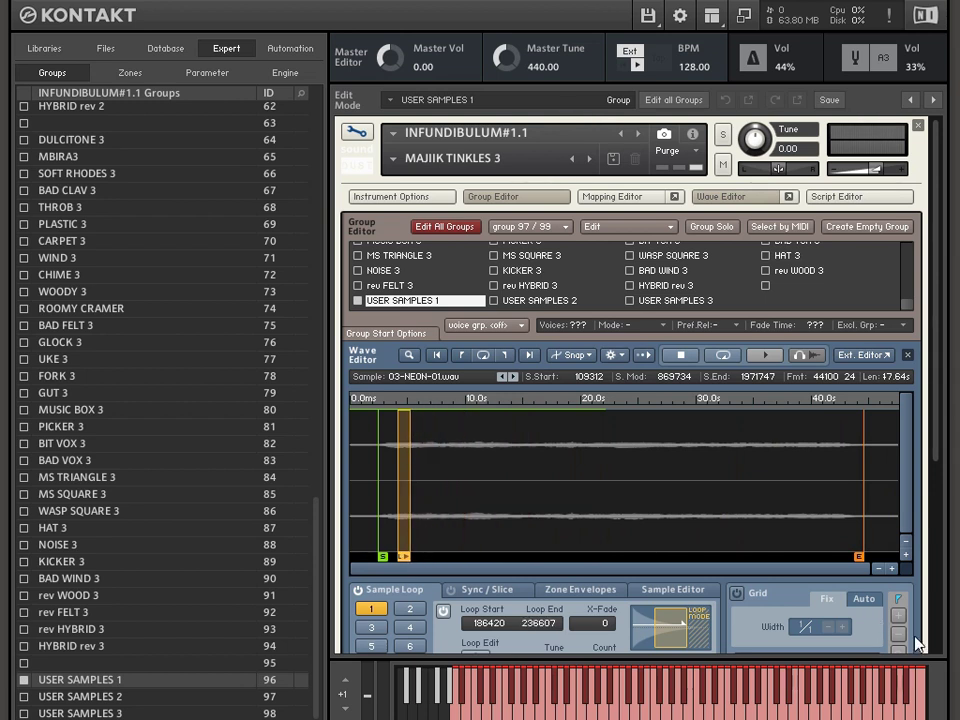
- Shorten loop 1 so that it ends at about 191807 and set its crossfade to 10800
click(892, 569)
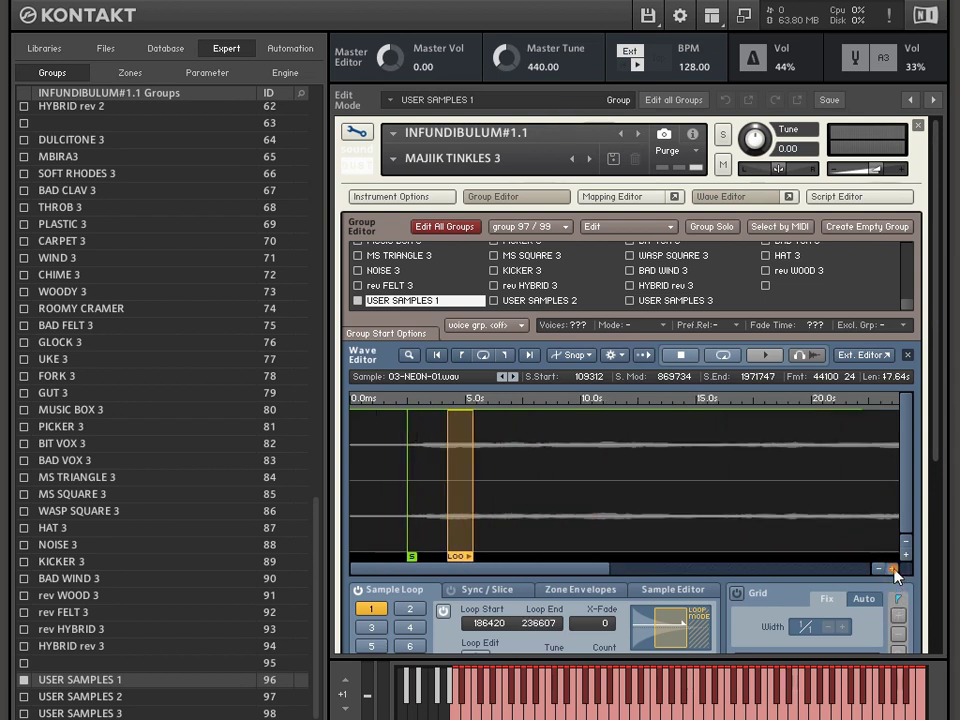
click(892, 569)
click(892, 569)
drag(410, 575, 425, 574)
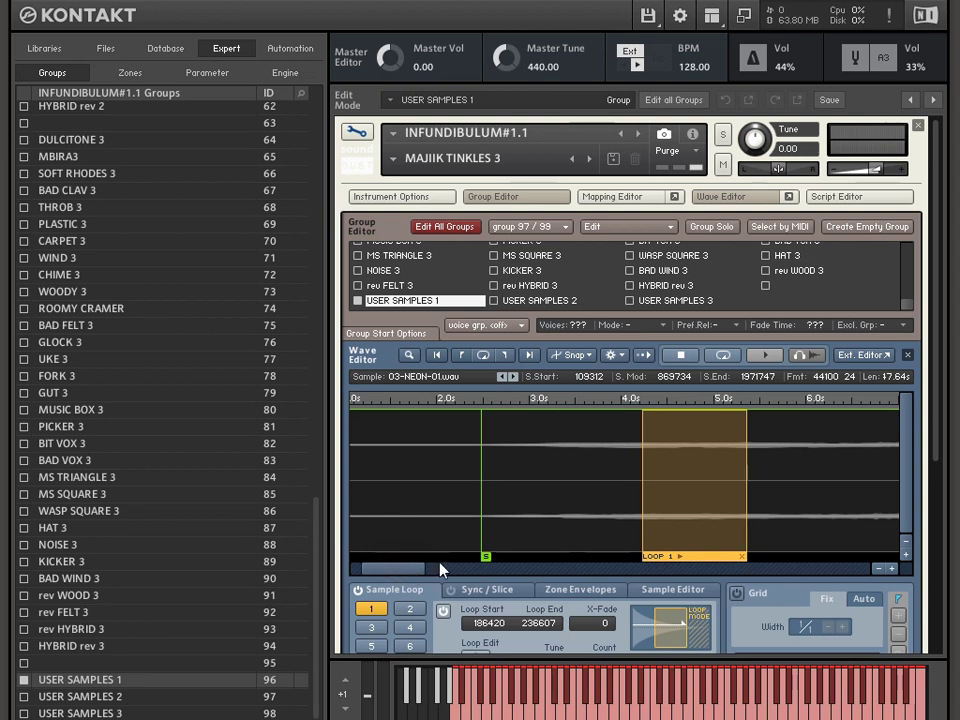
drag(748, 509, 652, 493)
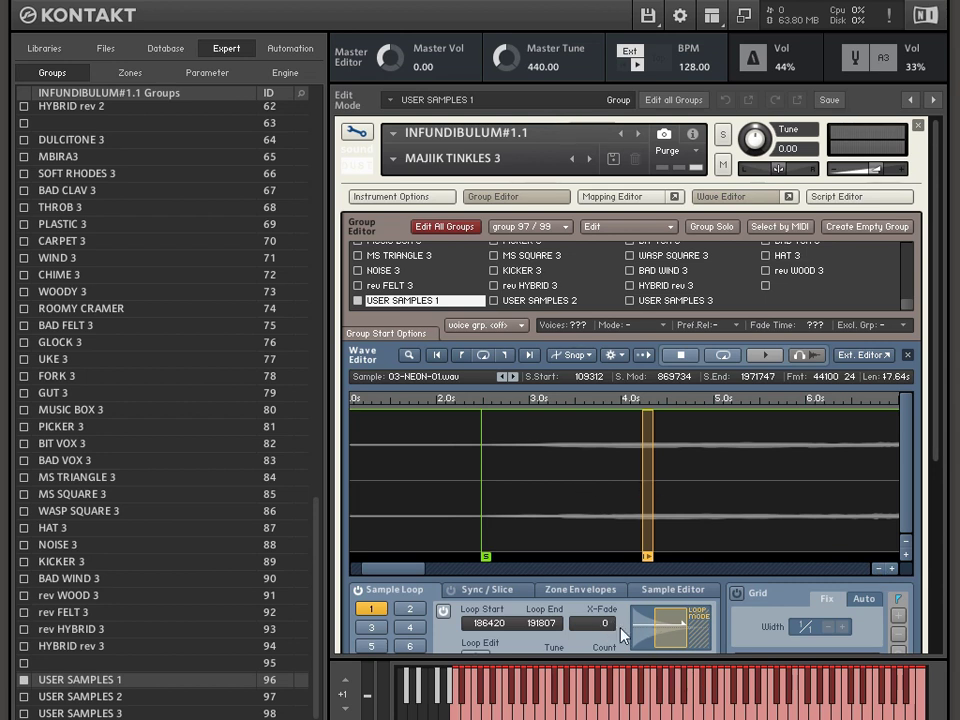
drag(605, 628, 645, 495)
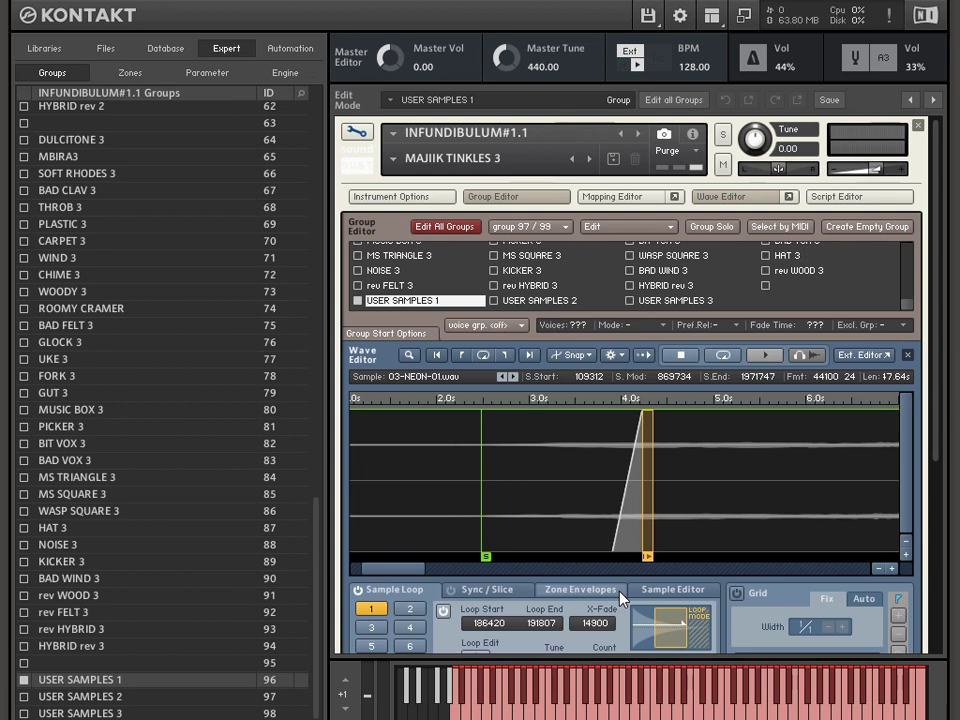
drag(598, 626, 596, 669)
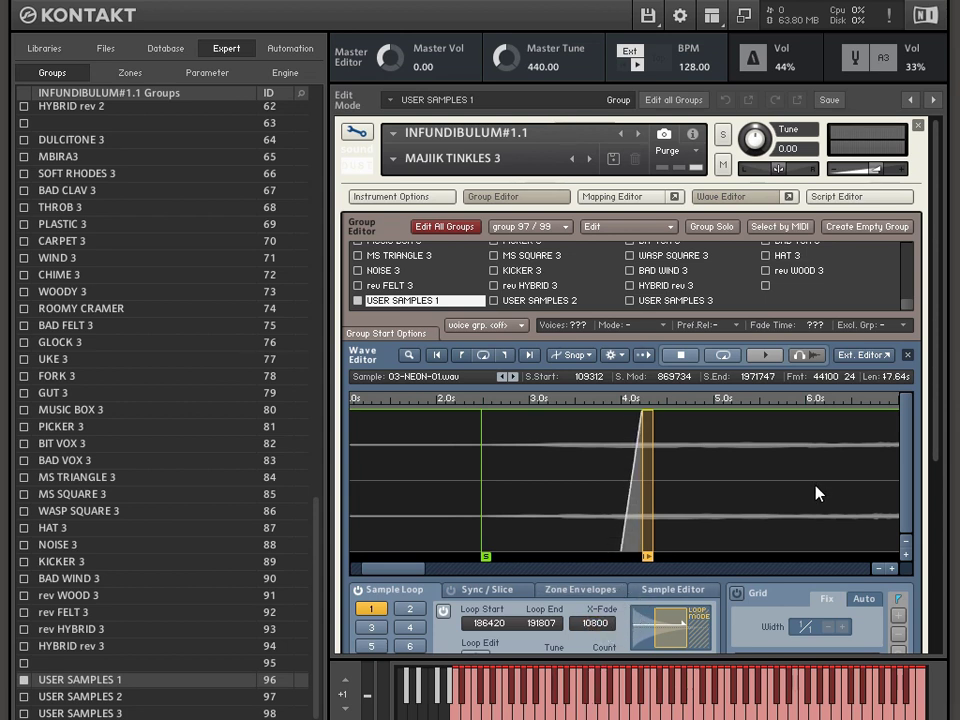
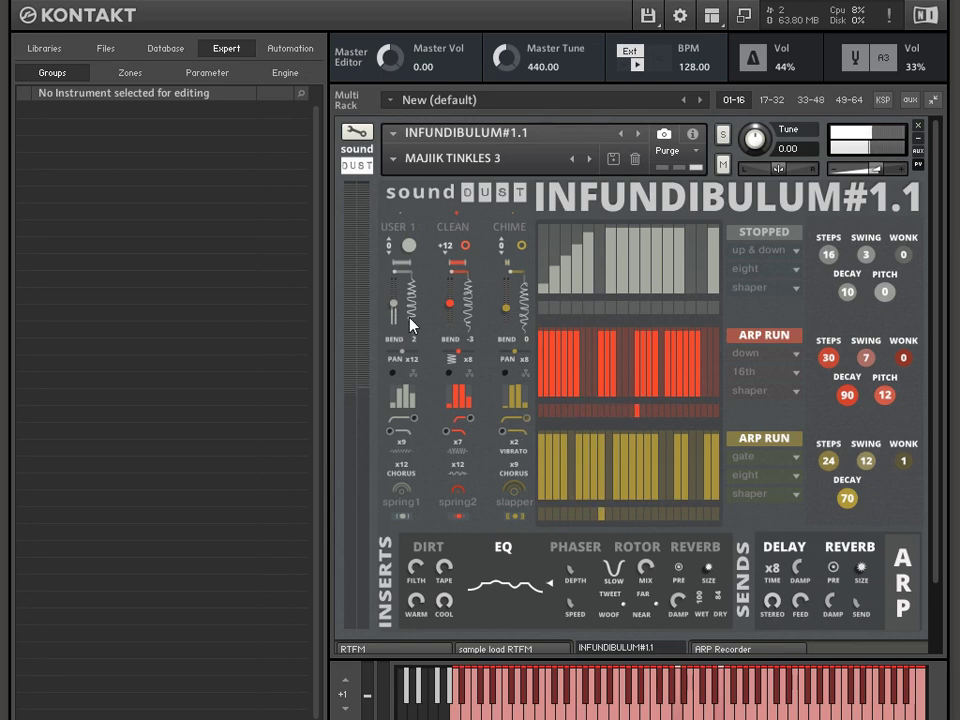
- Set the 03-NEON-01 zone's volume to 5.20 dB and return to the instrument's performance view
click(357, 132)
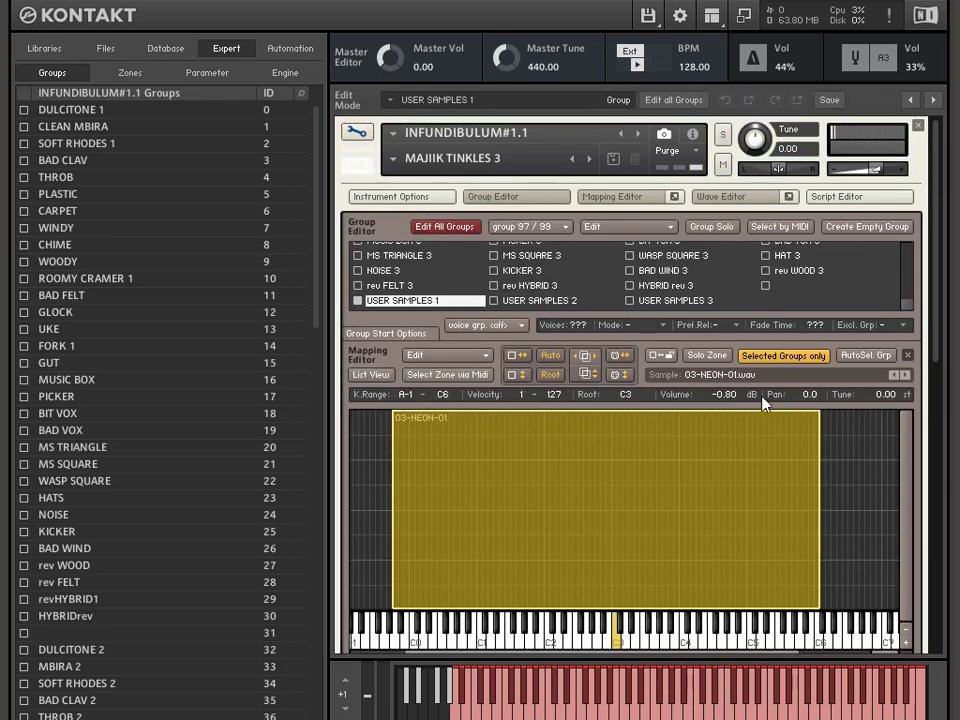
drag(722, 403, 735, 372)
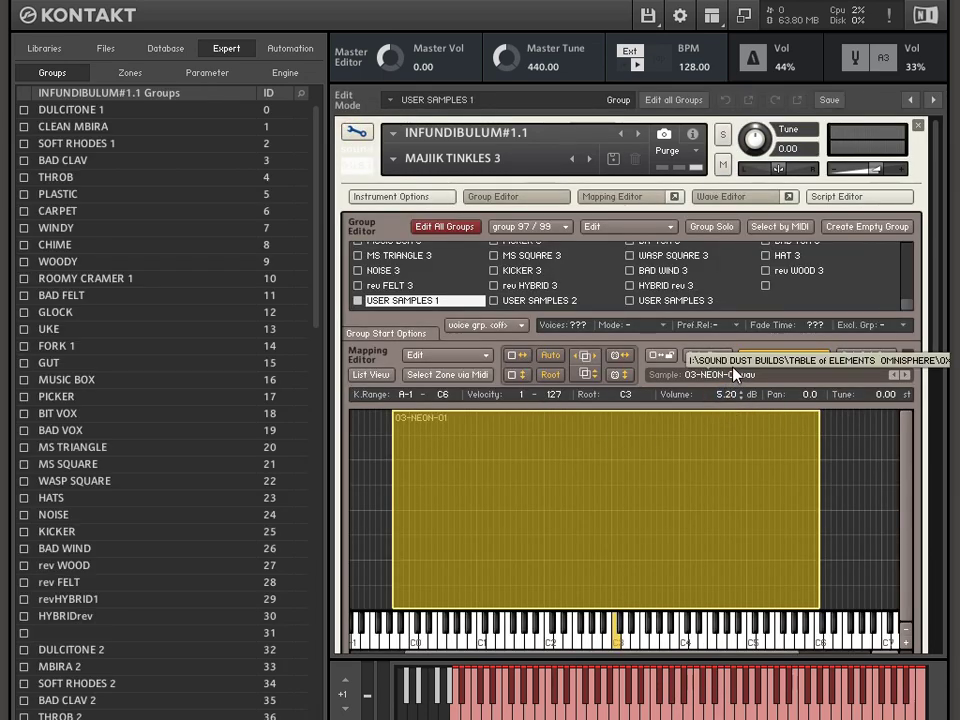
click(357, 132)
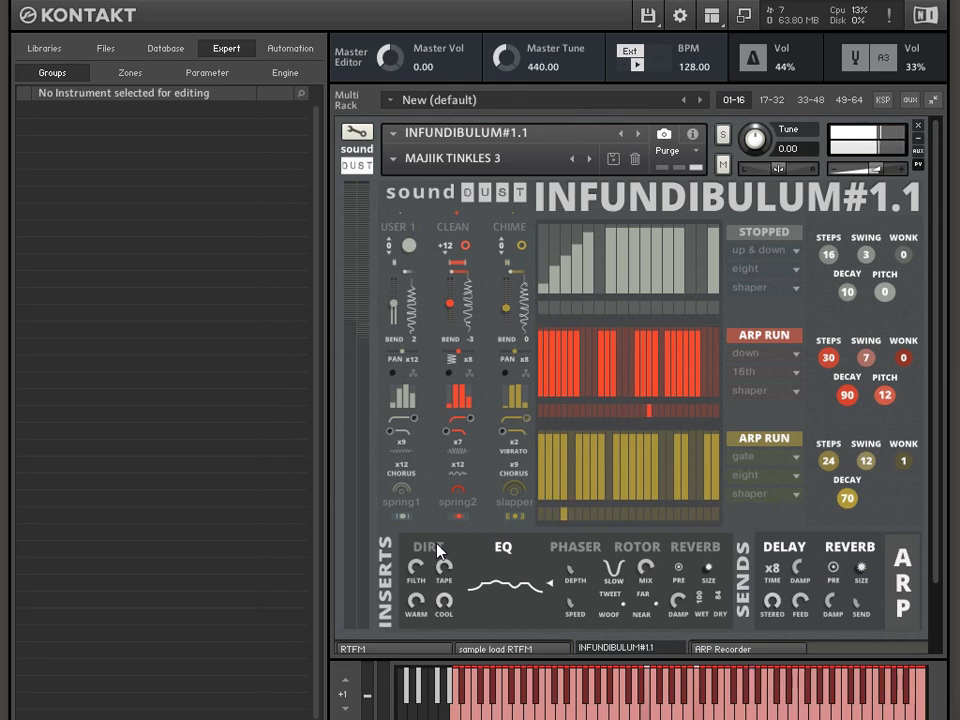
- Check the first layer's sound source list for the USER 1 SAMPLES 1 entry
click(398, 228)
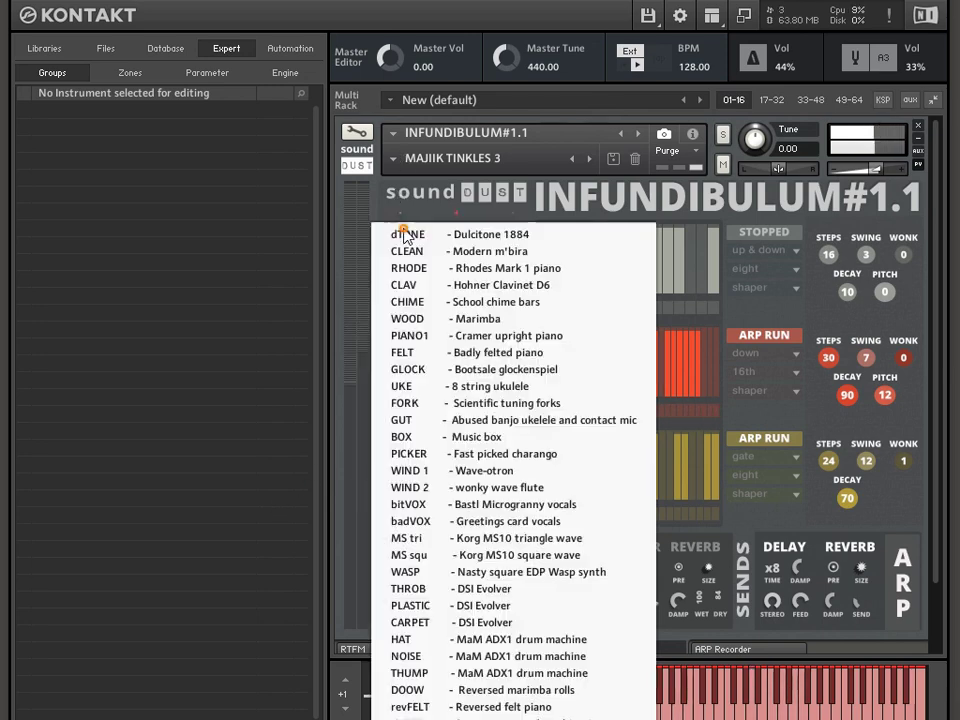
click(461, 355)
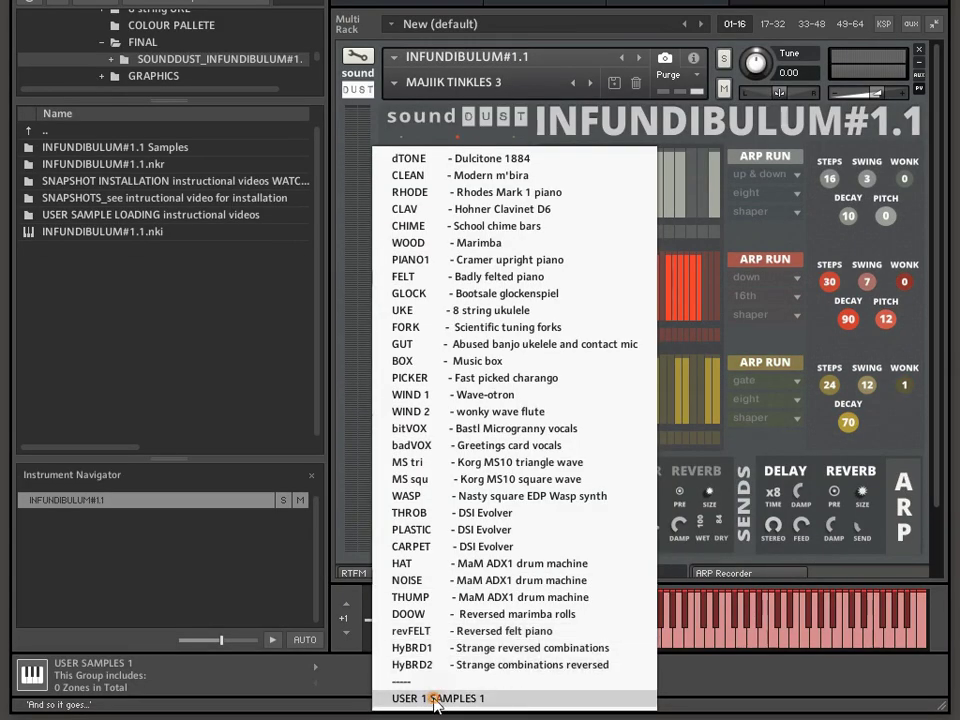
click(435, 700)
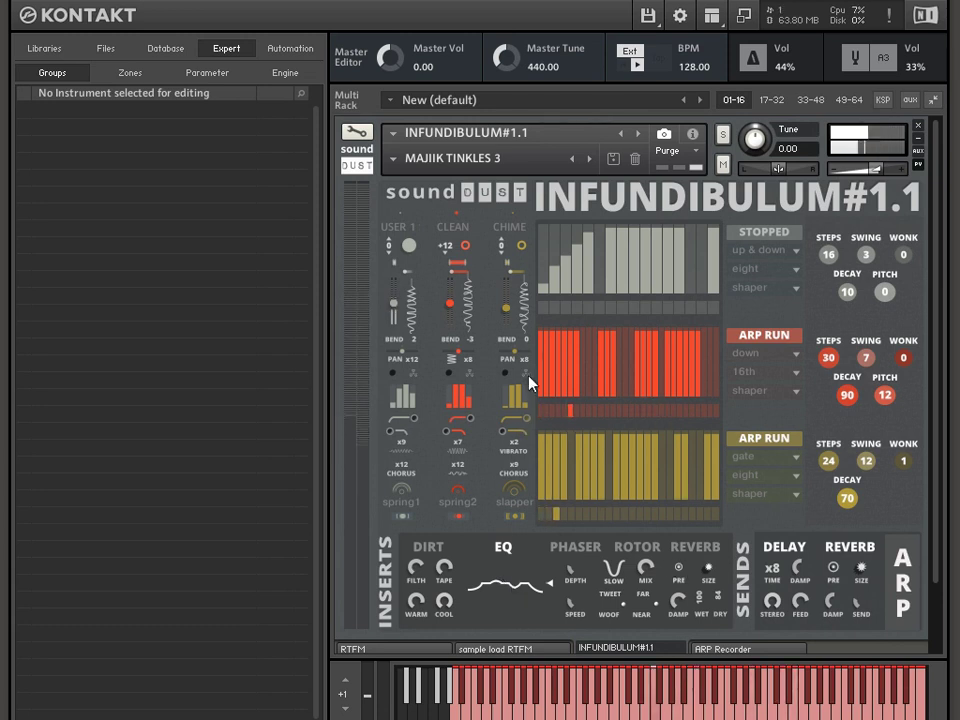
- Switch on the CLEAN and CHIME layers alongside the USER 1 layer
click(465, 246)
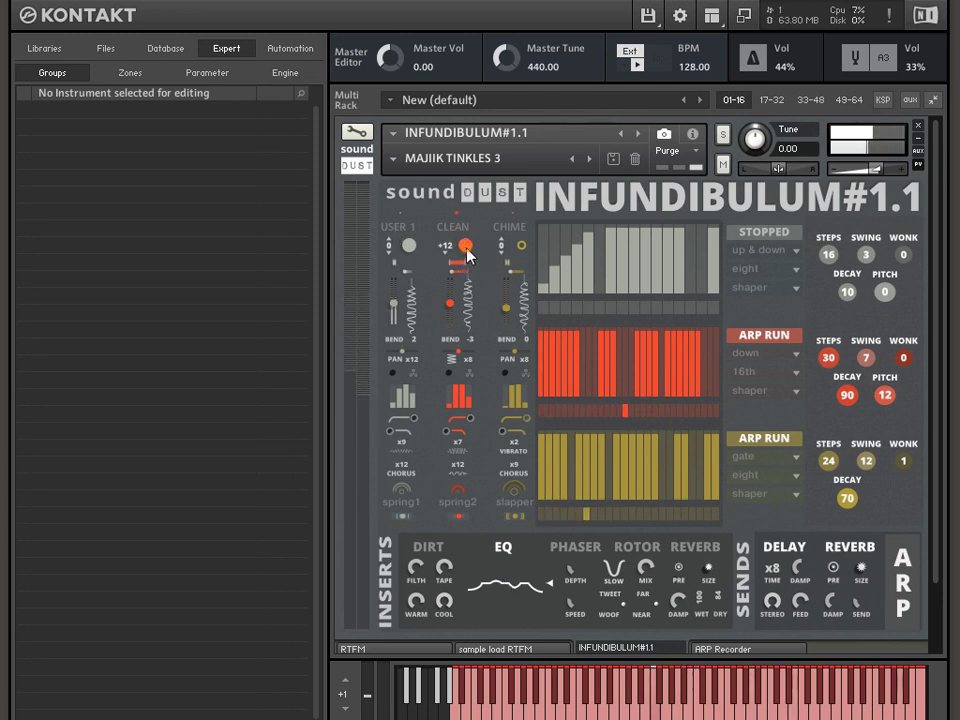
click(522, 247)
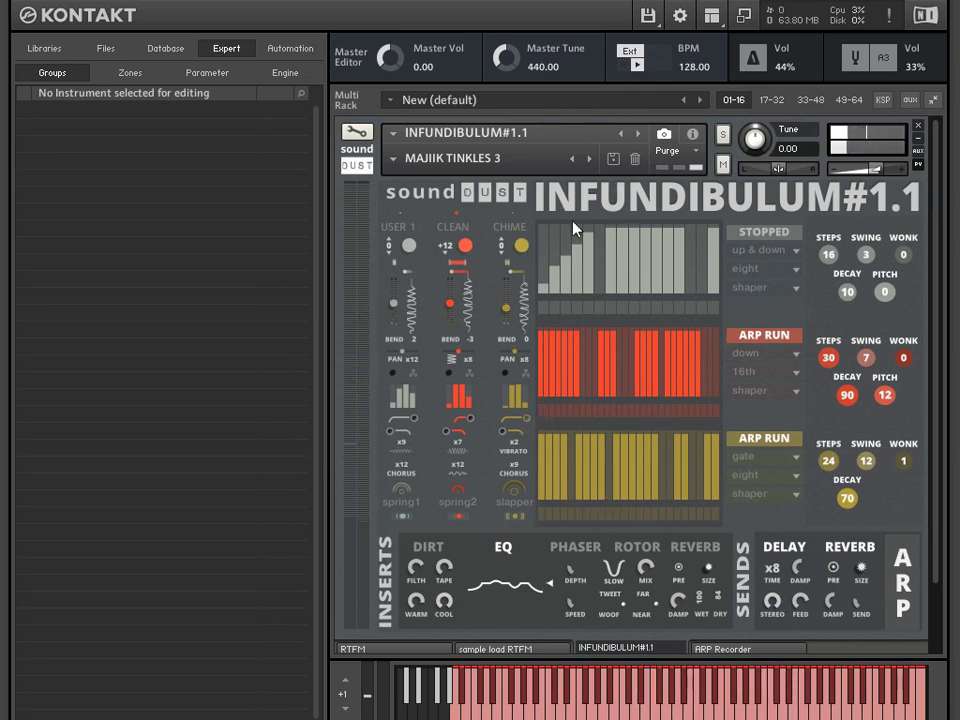
- Start the USER 1 layer's arpeggiator and set its play mode to chord
click(765, 232)
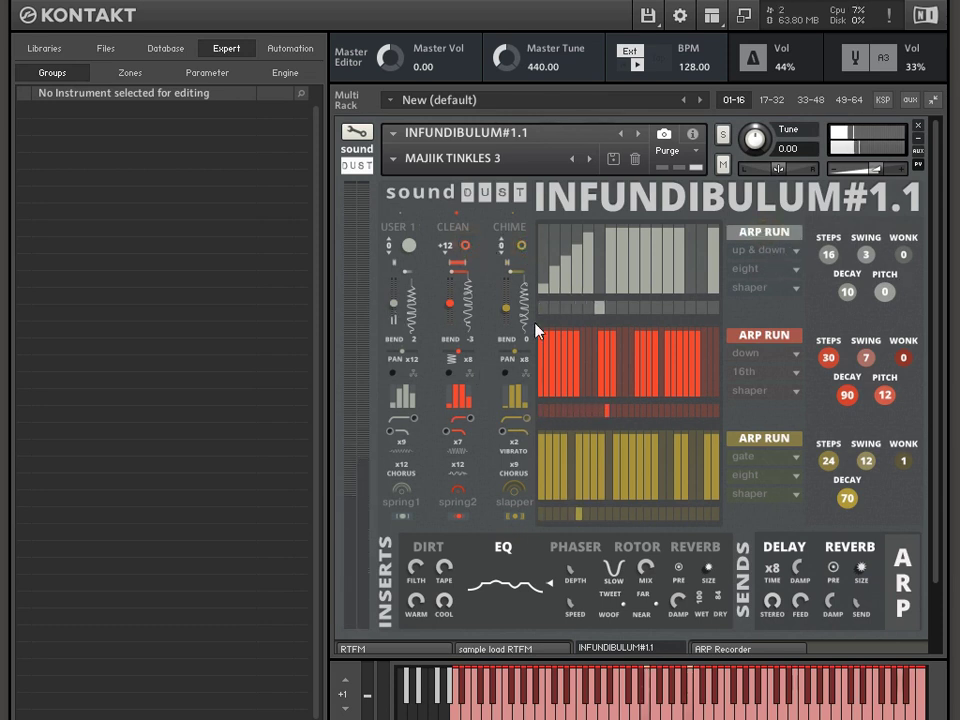
click(762, 258)
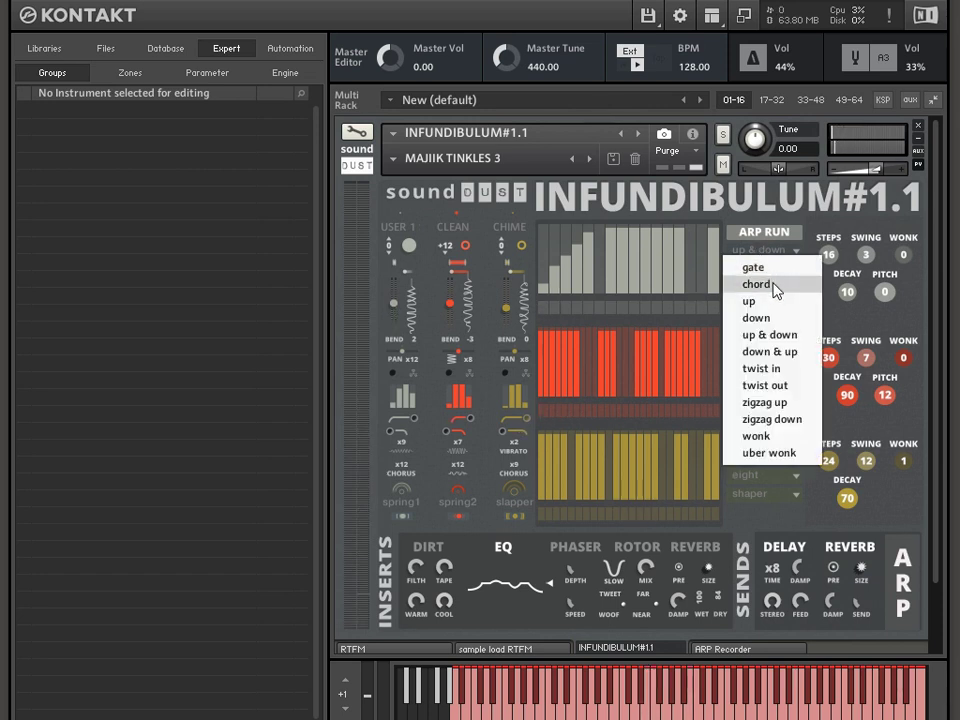
click(757, 285)
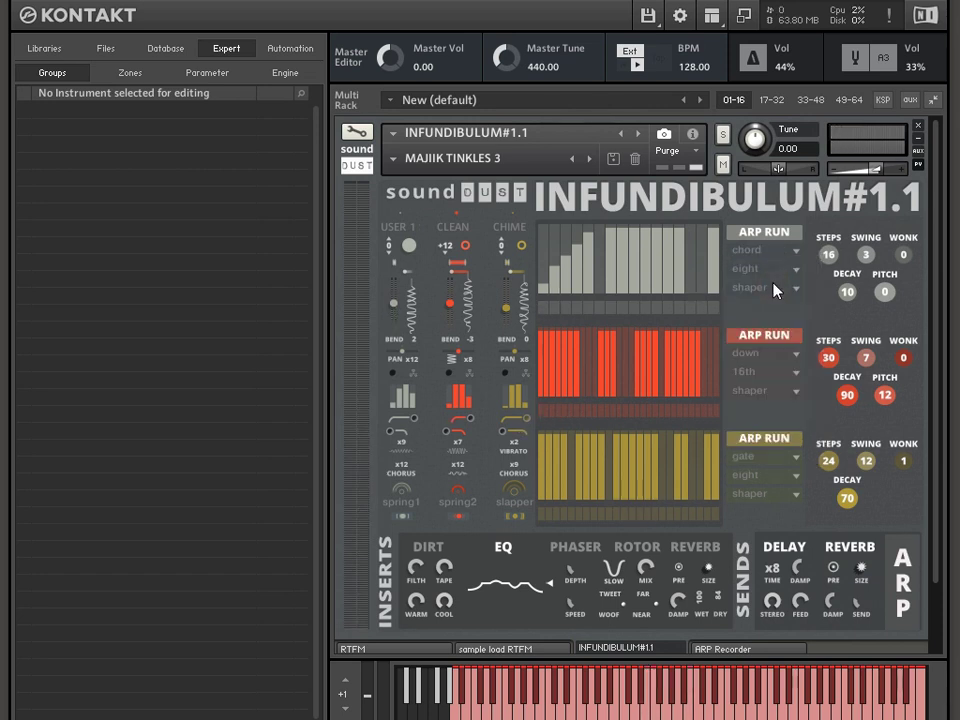
- Change the USER 1 arpeggiator's play mode to gate and set its decay to 77
click(768, 258)
click(758, 268)
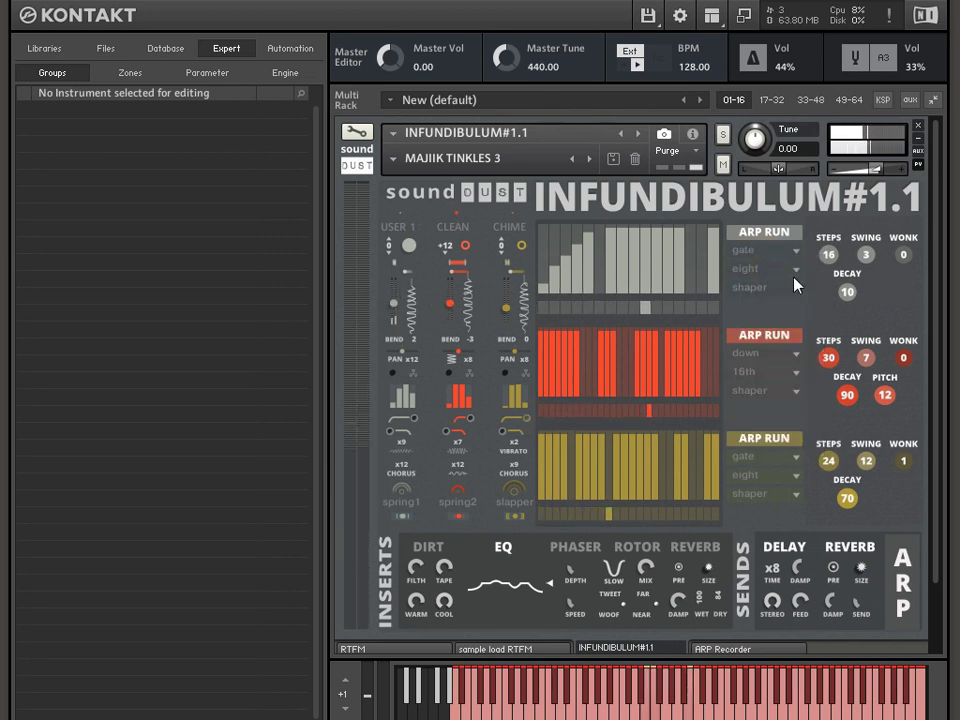
drag(851, 303, 851, 240)
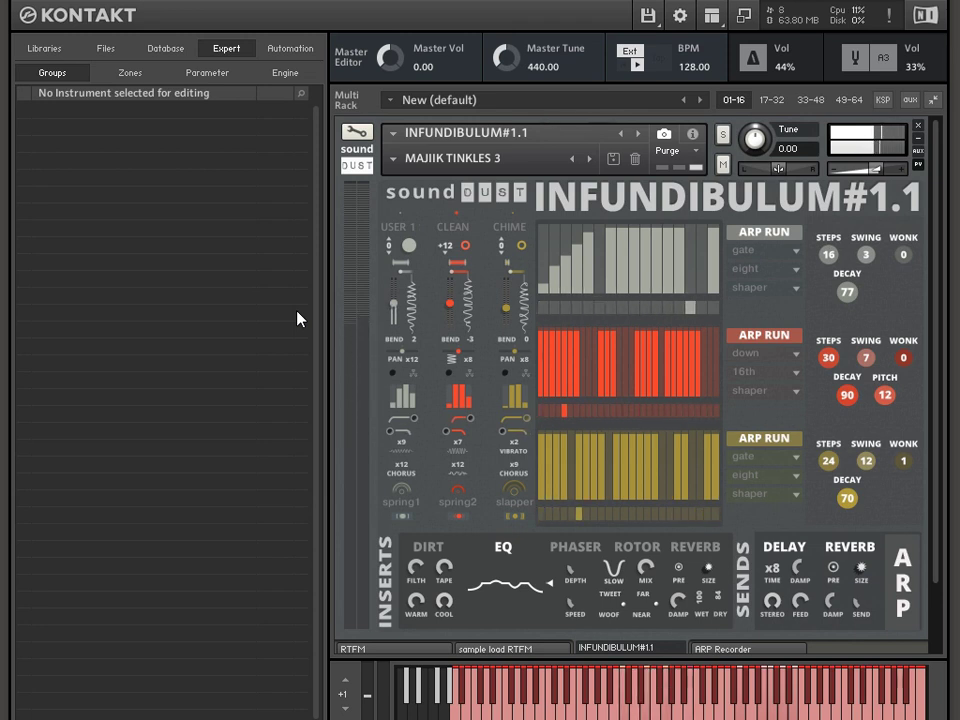
- Look through the second layer's list of sound sources and close it without choosing one
click(447, 238)
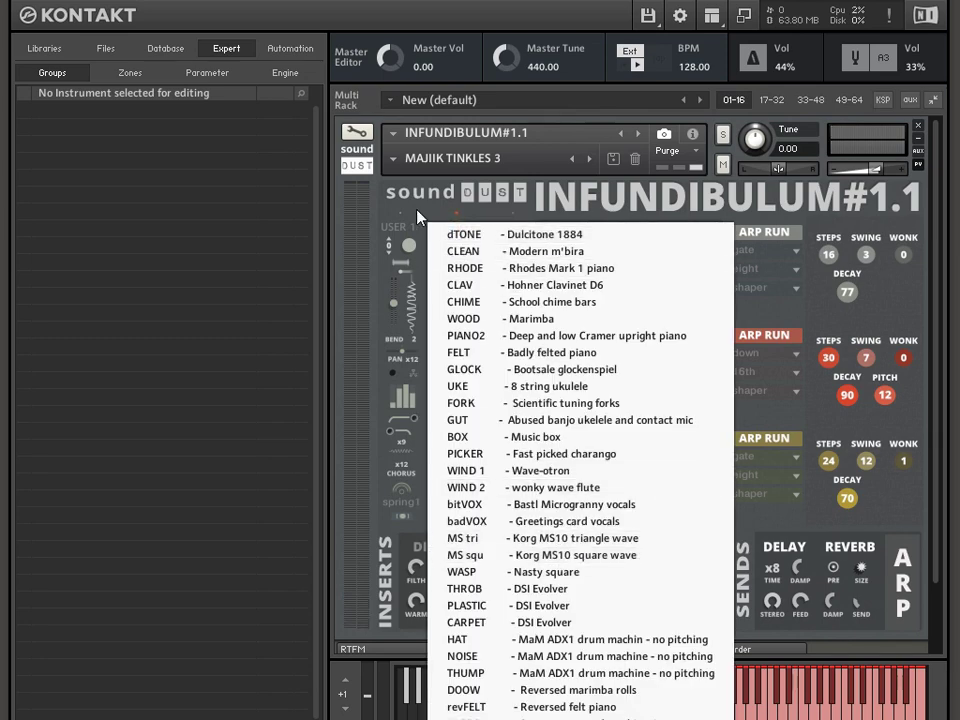
click(418, 217)
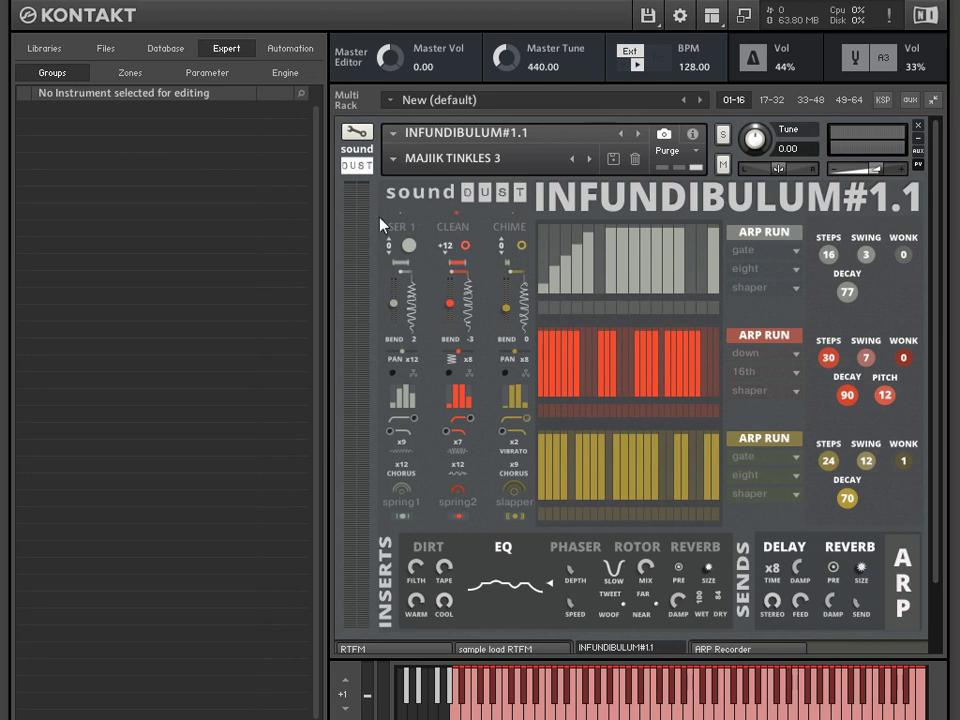
- Open the save-as dialog for the INFUNDIBULUM#1.1 instrument, place the cursor in the file name before .nki, and cancel without saving
click(649, 16)
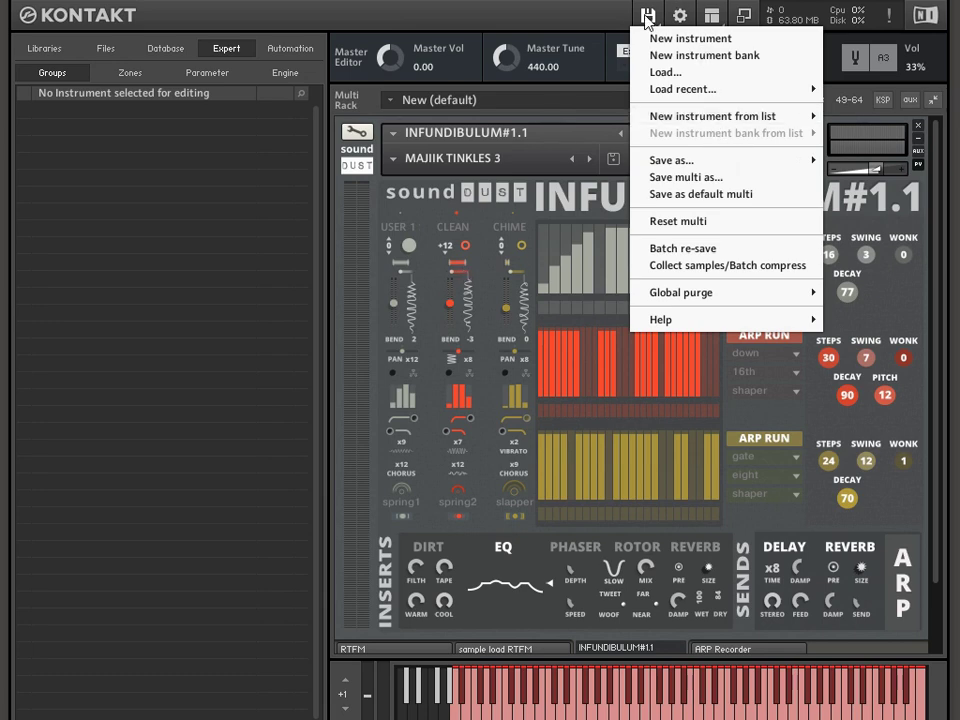
mouse_move(662, 160)
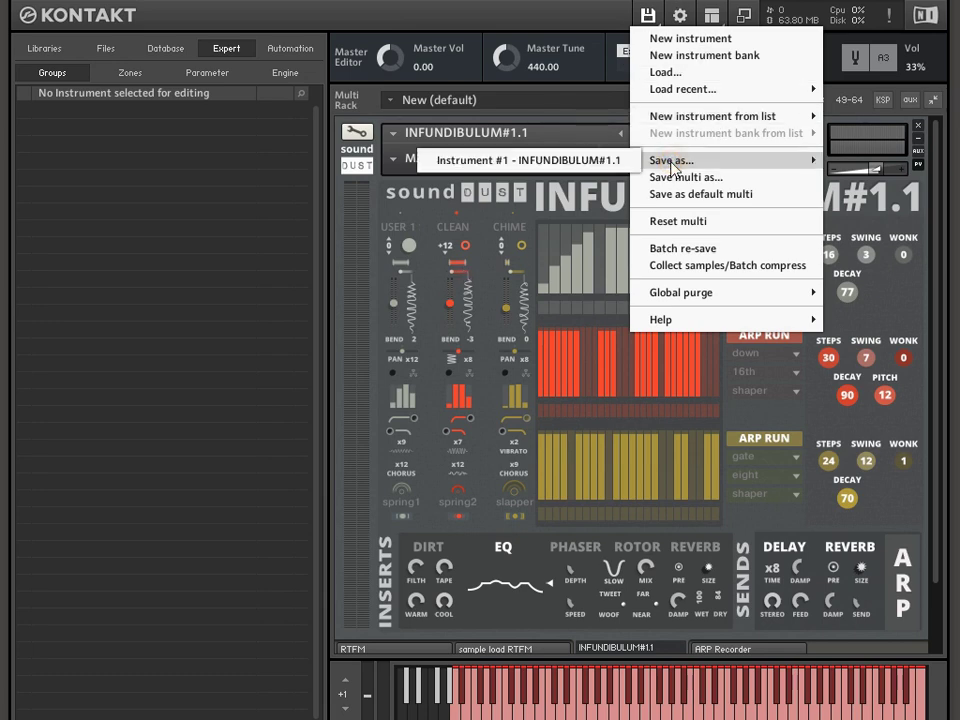
click(580, 161)
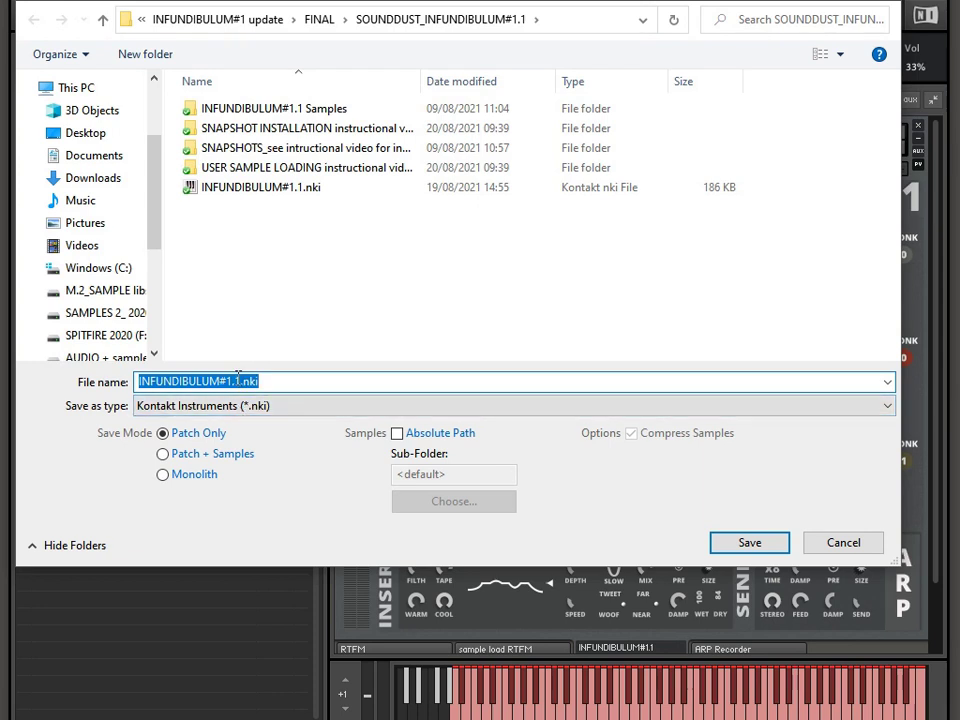
click(238, 379)
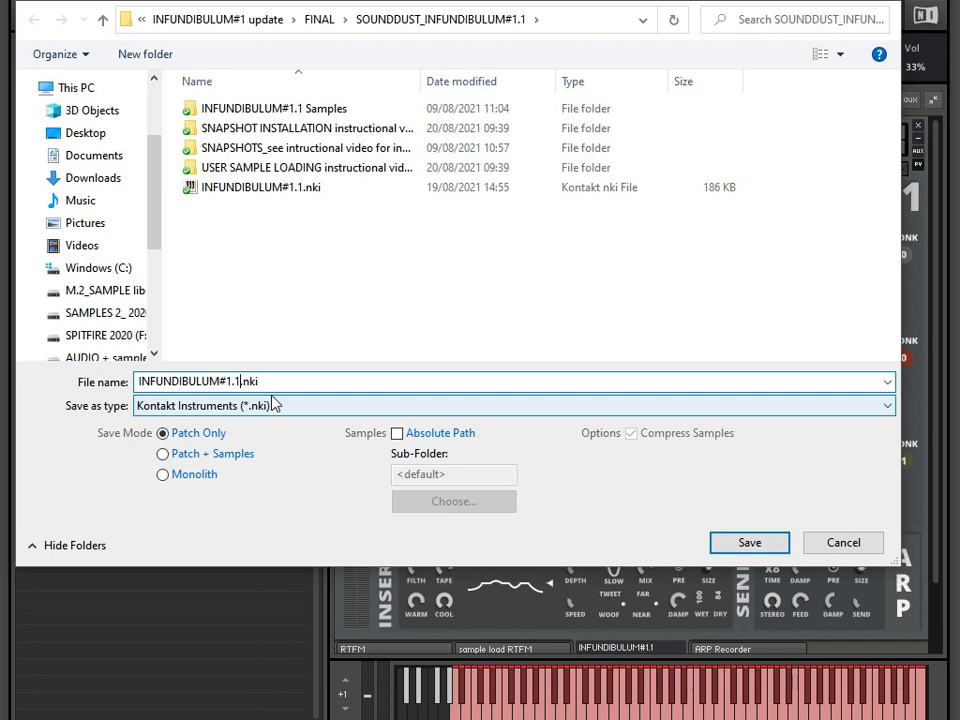
click(842, 543)
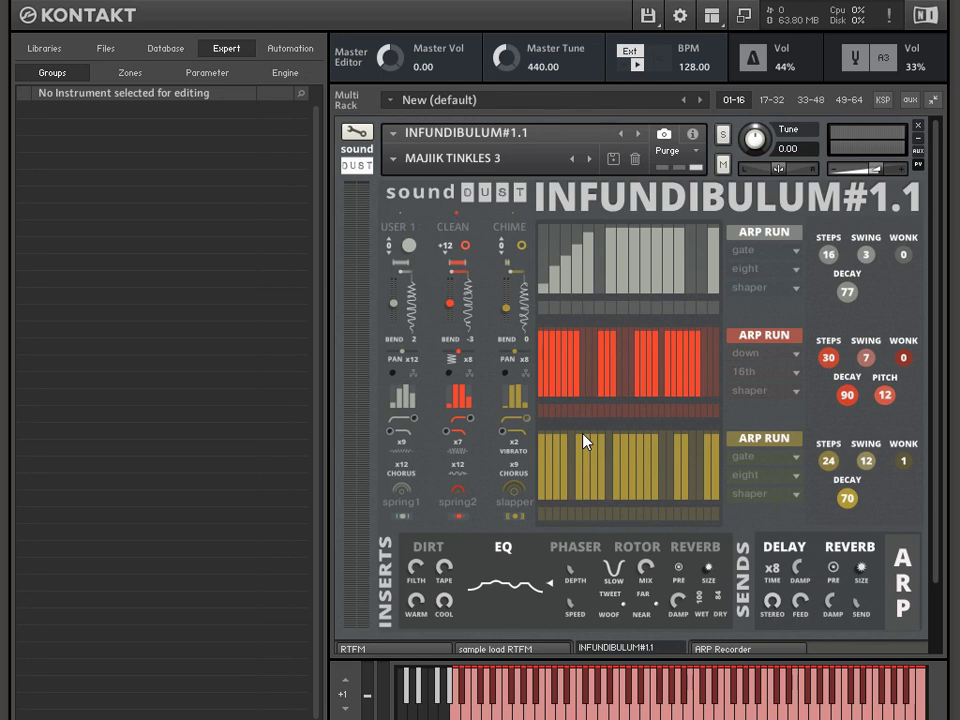
- Show the snapshot saving location in the instrument's options, then return to the performance view
click(355, 135)
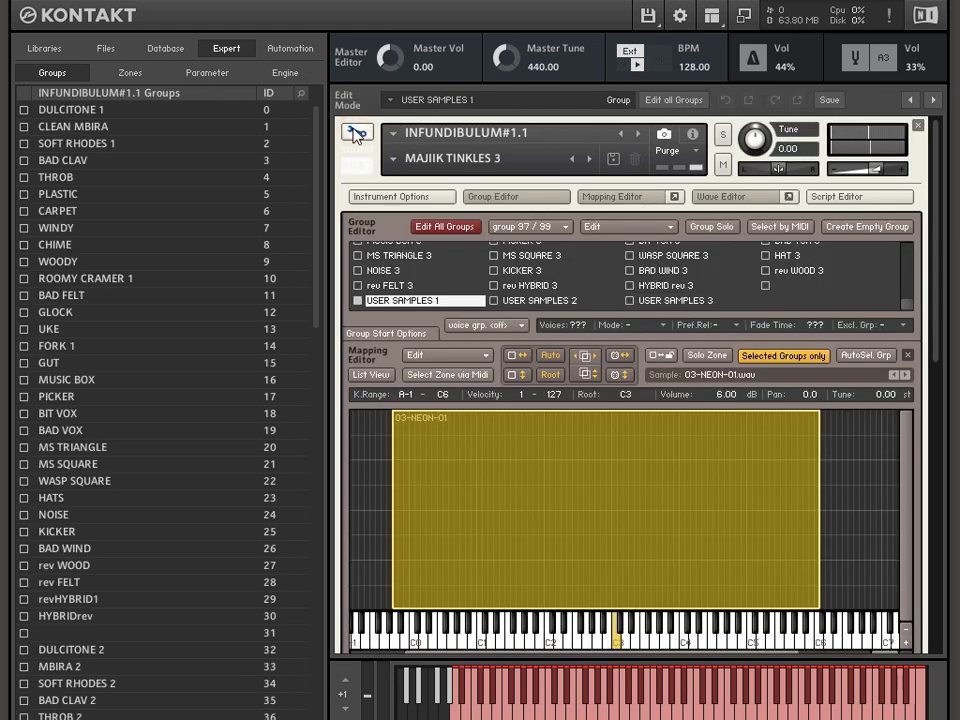
click(392, 196)
click(175, 441)
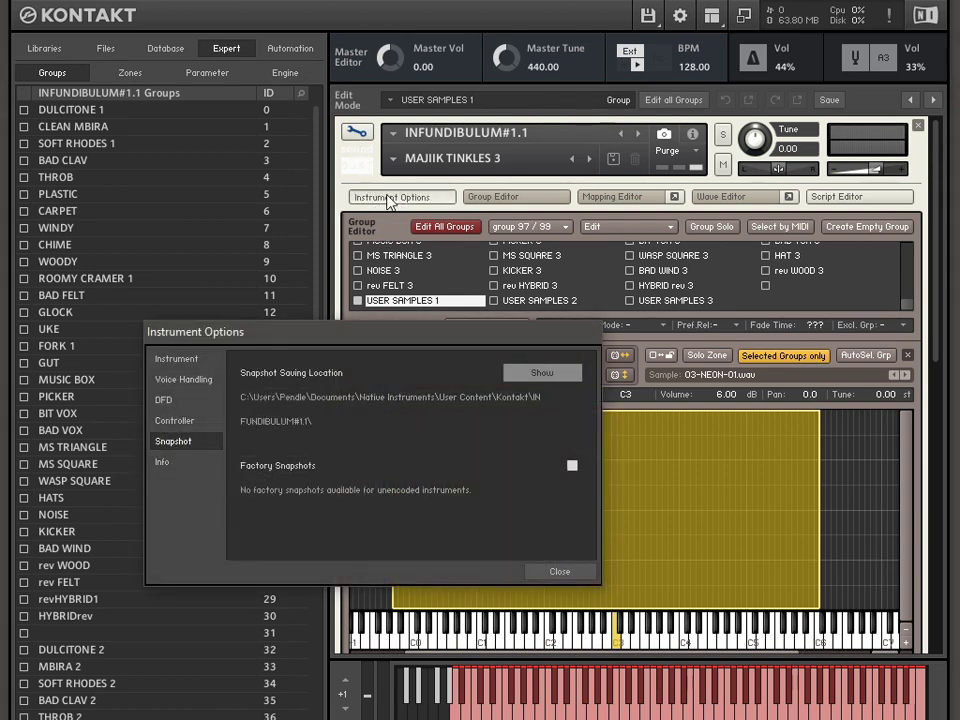
click(549, 376)
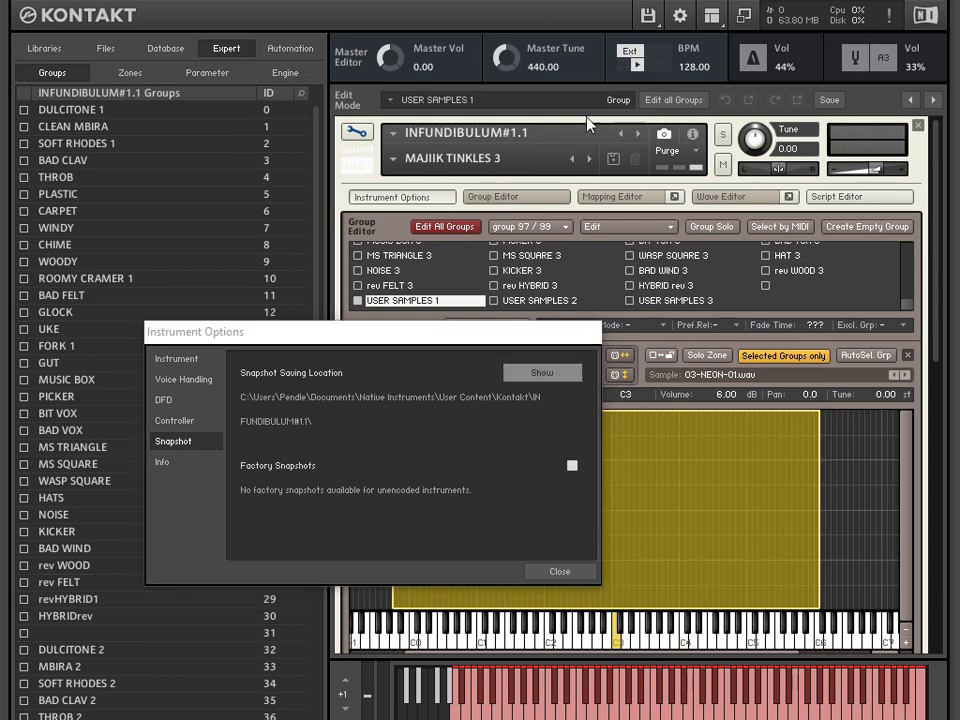
key(Escape)
click(355, 133)
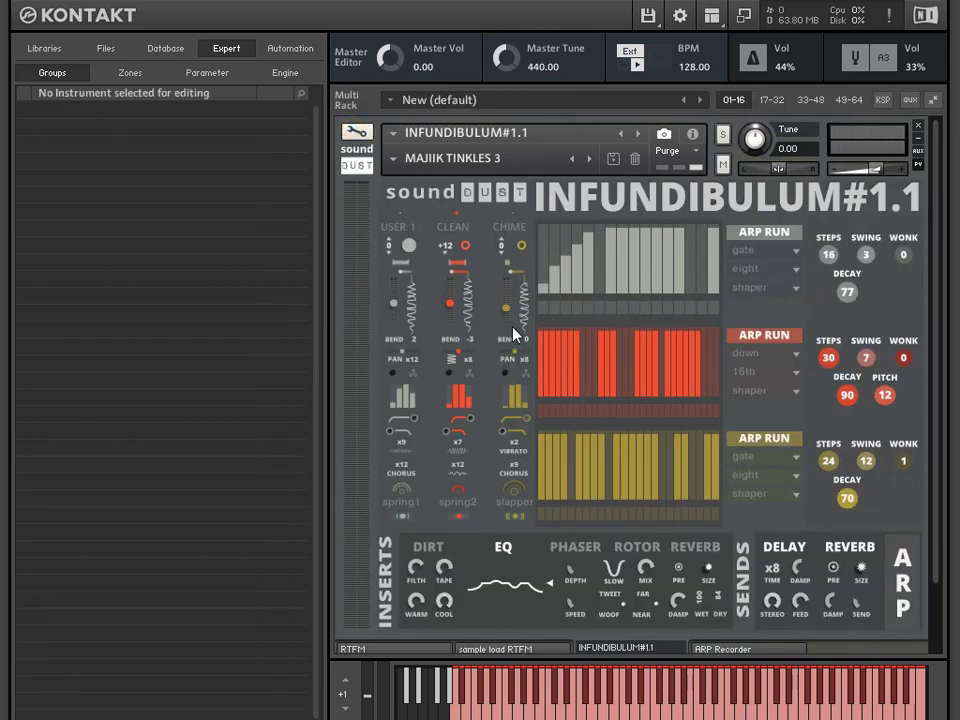